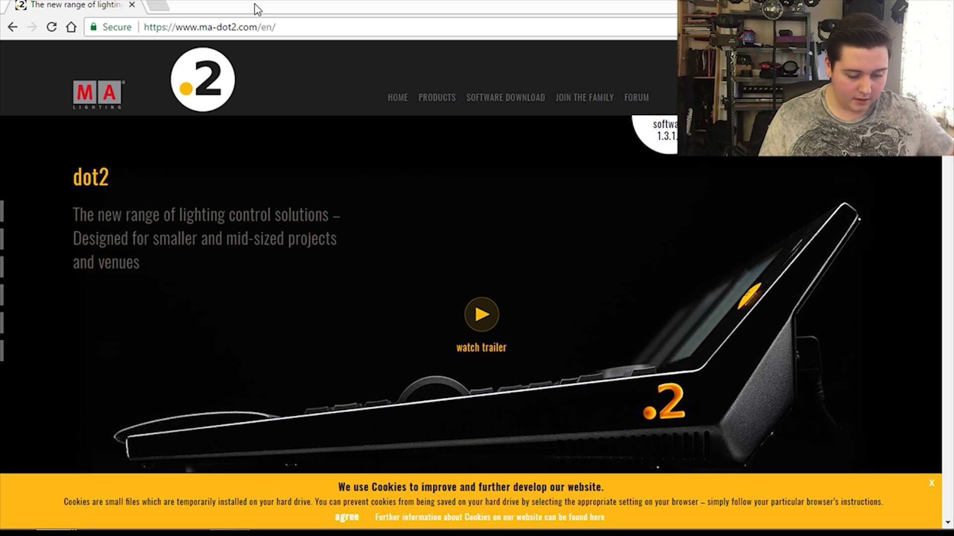
# Step: Open the software download page of the dot2 site and expand the dot2 onPC downloads
pyautogui.click(487, 105)
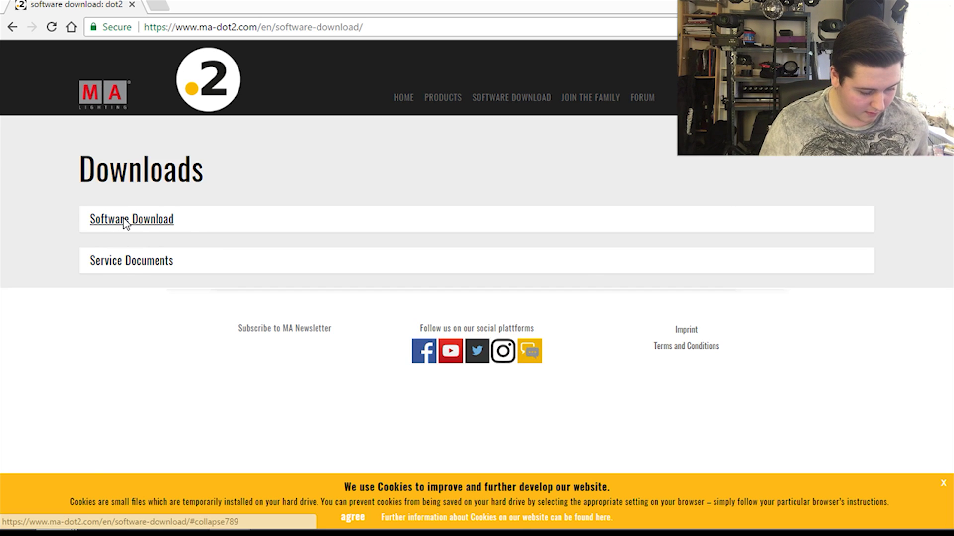
pyautogui.click(125, 223)
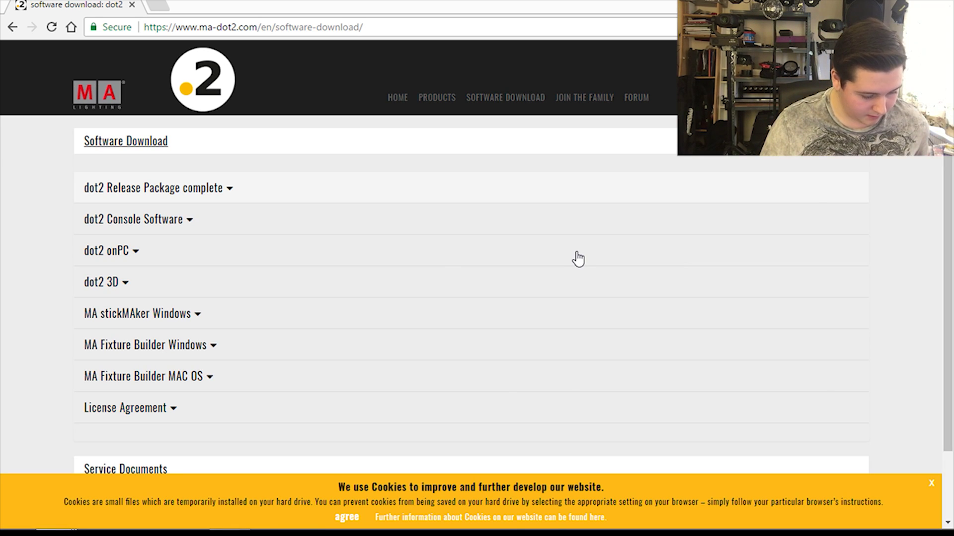
pyautogui.click(188, 243)
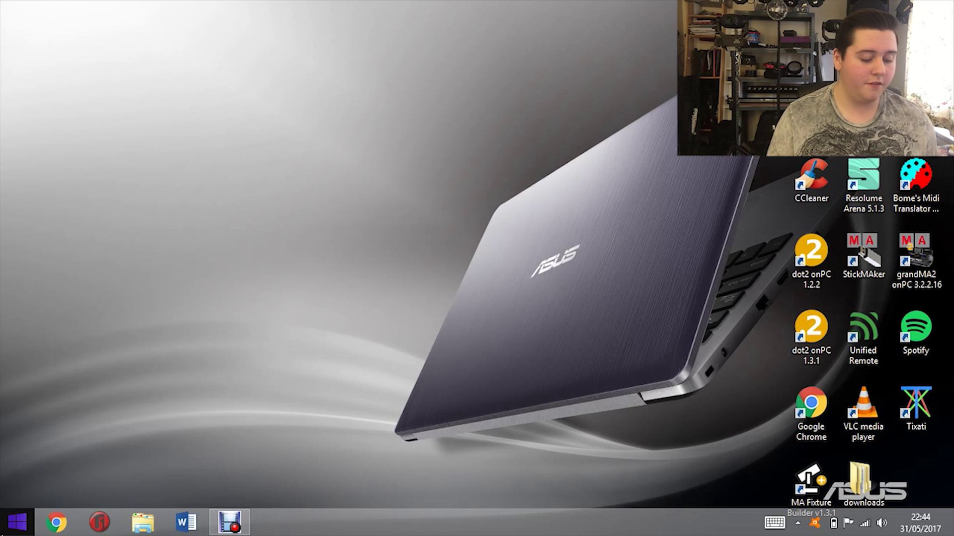
# Step: Switch to the Windows Control Panel and open Device Manager
pyautogui.rightClick(5, 531)
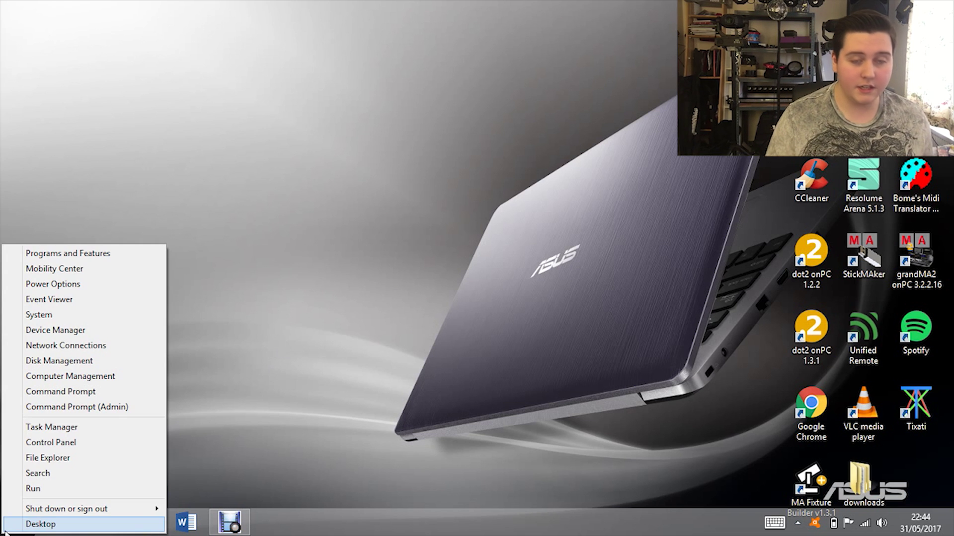
pyautogui.click(94, 441)
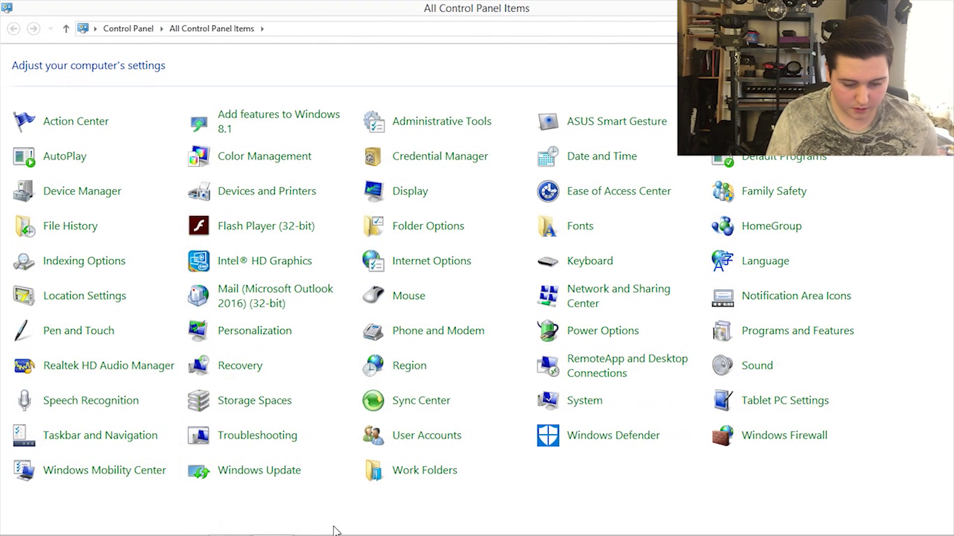
pyautogui.click(98, 192)
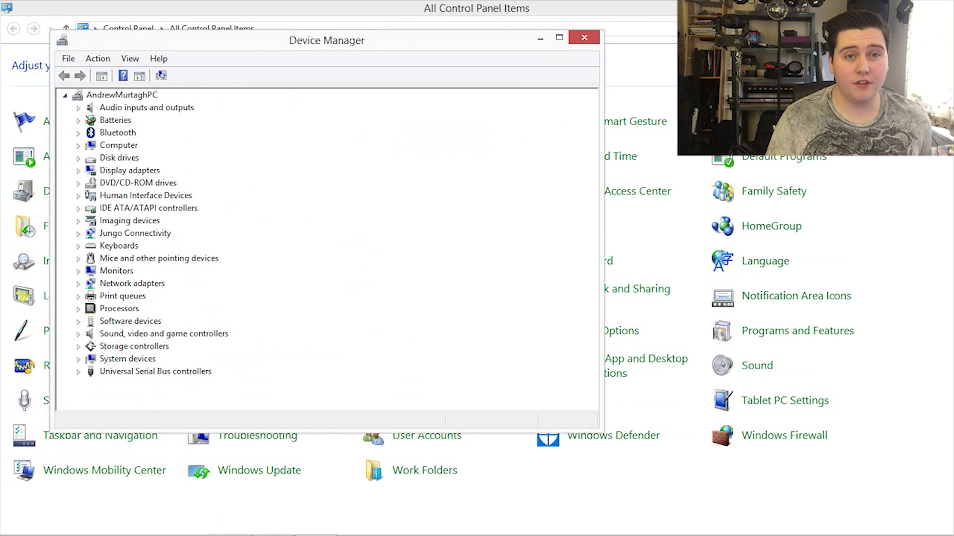
# Step: Start adding legacy hardware for the network adapters in Device Manager, choosing to select the hardware manually from a list
pyautogui.click(93, 285)
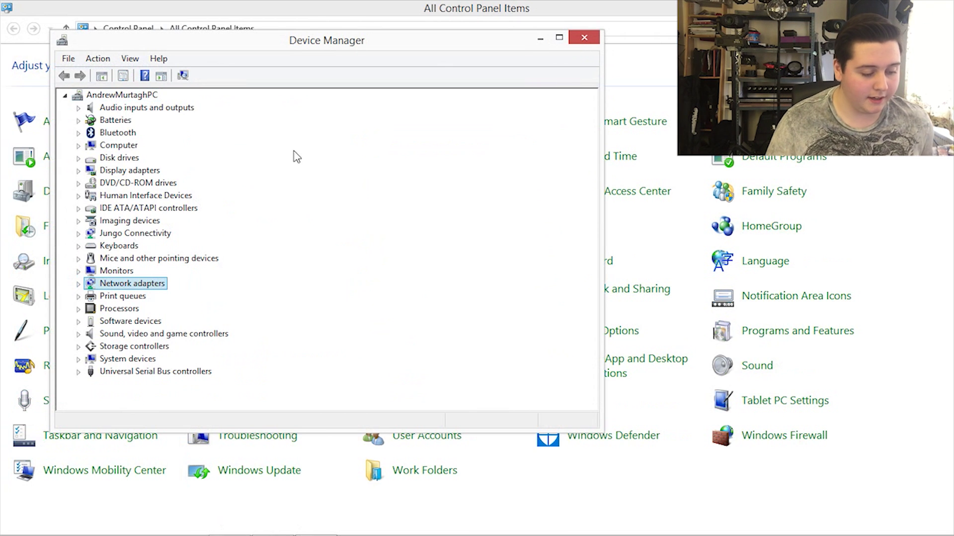
pyautogui.click(98, 58)
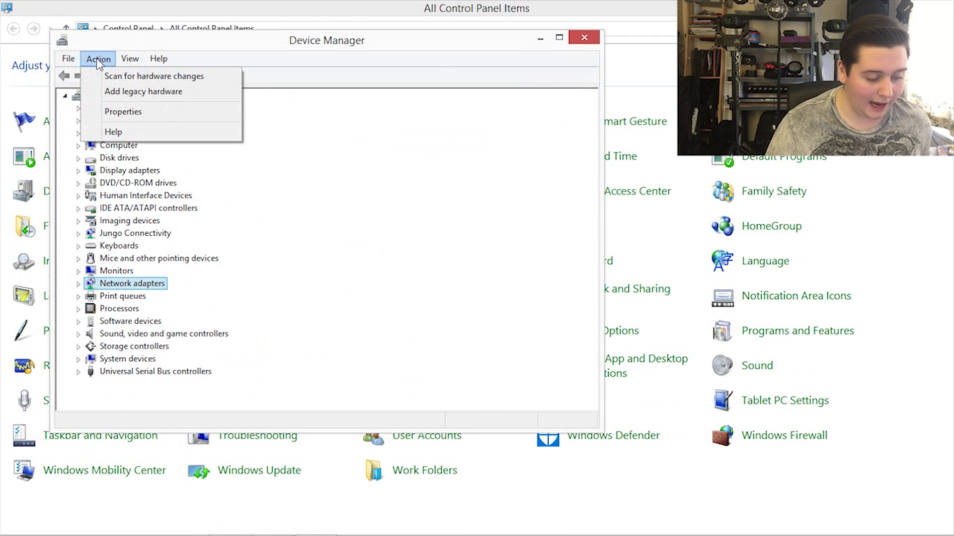
pyautogui.click(116, 97)
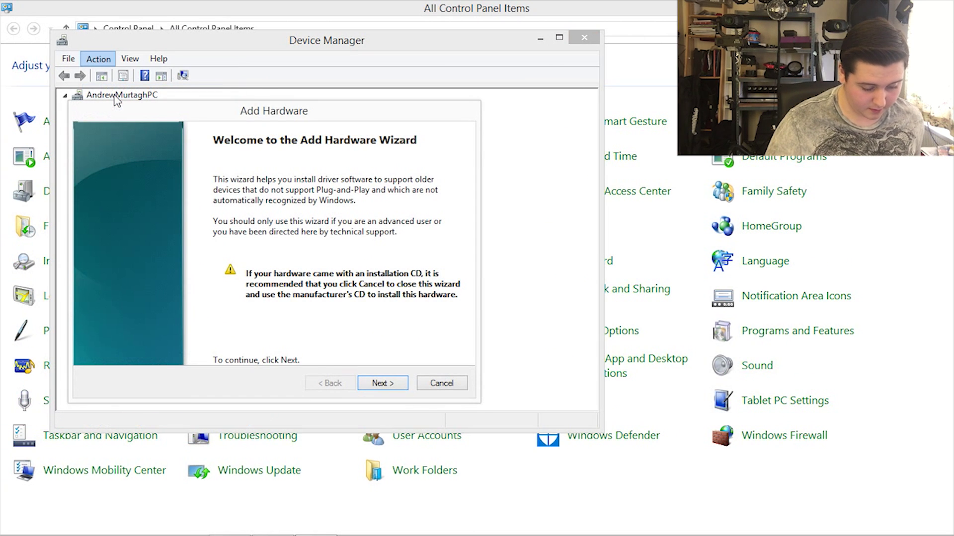
pyautogui.click(388, 385)
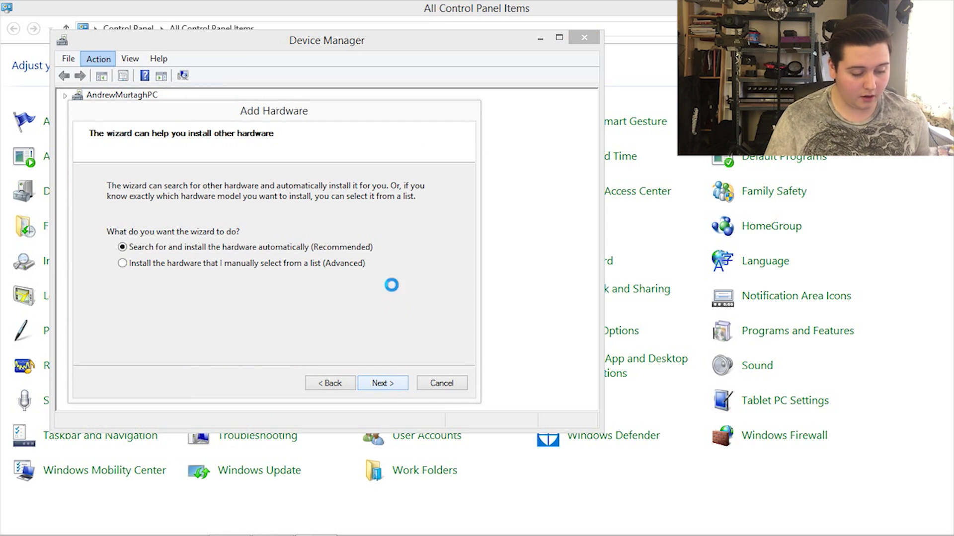
pyautogui.click(334, 264)
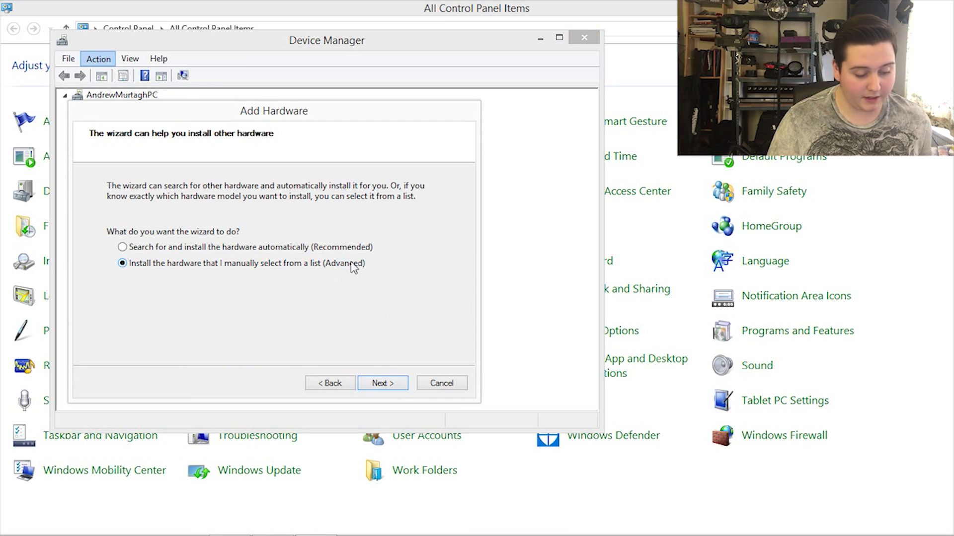
pyautogui.click(392, 386)
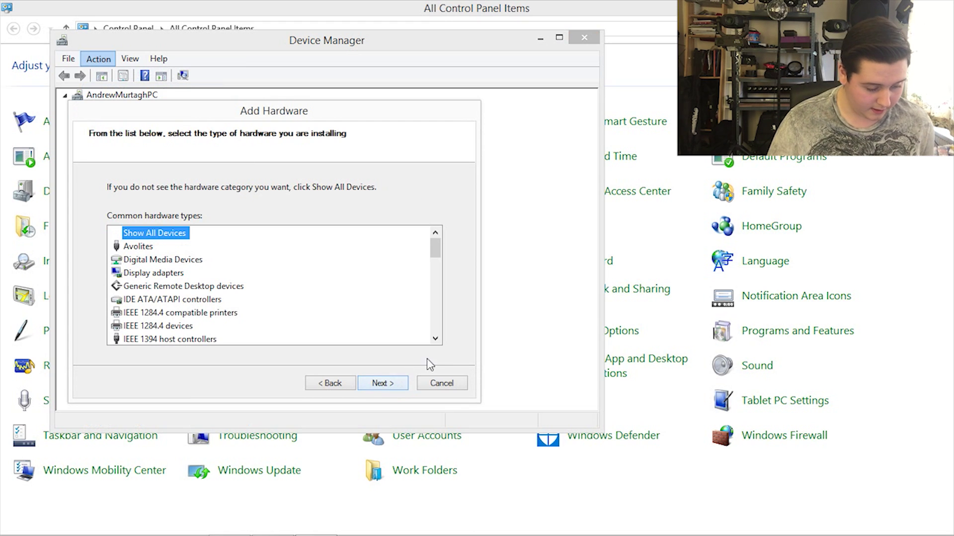
# Step: Choose Network adapters as the type of hardware to install
pyautogui.click(435, 339)
pyautogui.click(435, 339)
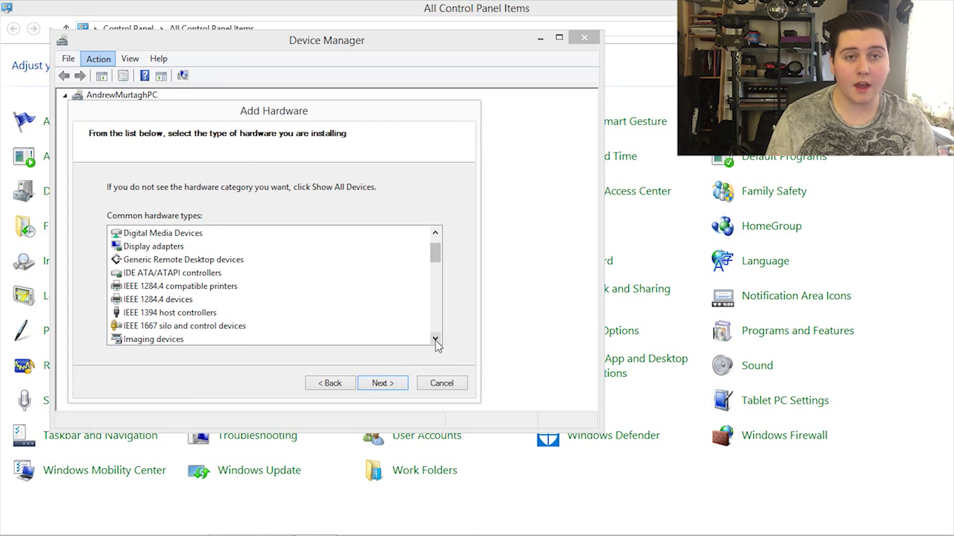
pyautogui.click(435, 340)
pyautogui.click(435, 340)
pyautogui.click(435, 339)
pyautogui.click(436, 339)
pyautogui.click(436, 339)
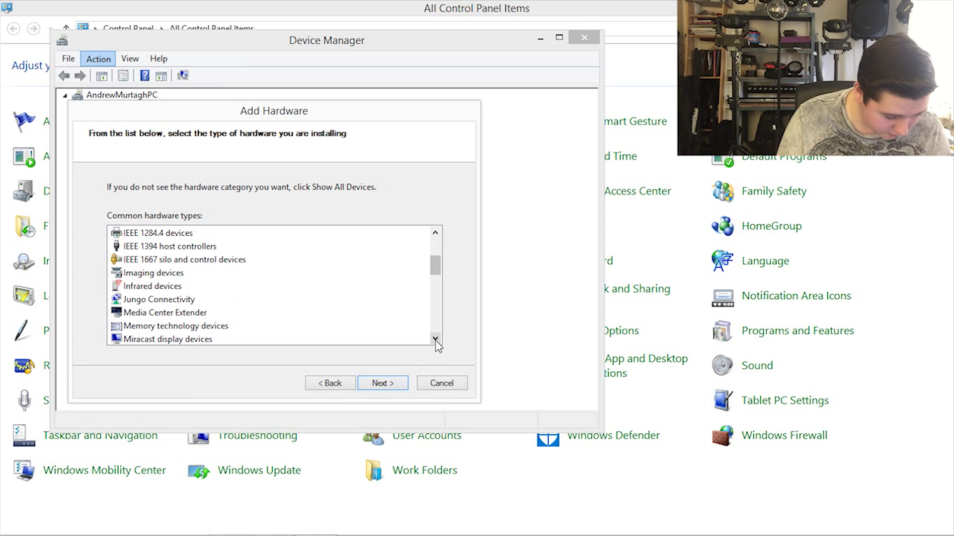
pyautogui.click(435, 339)
pyautogui.click(436, 339)
pyautogui.click(435, 339)
pyautogui.click(436, 339)
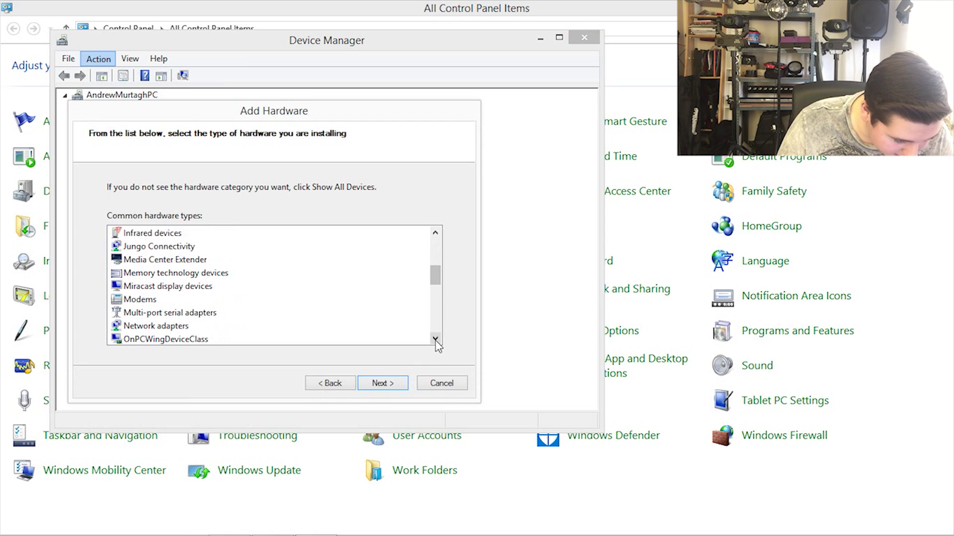
pyautogui.click(177, 328)
pyautogui.doubleClick(176, 327)
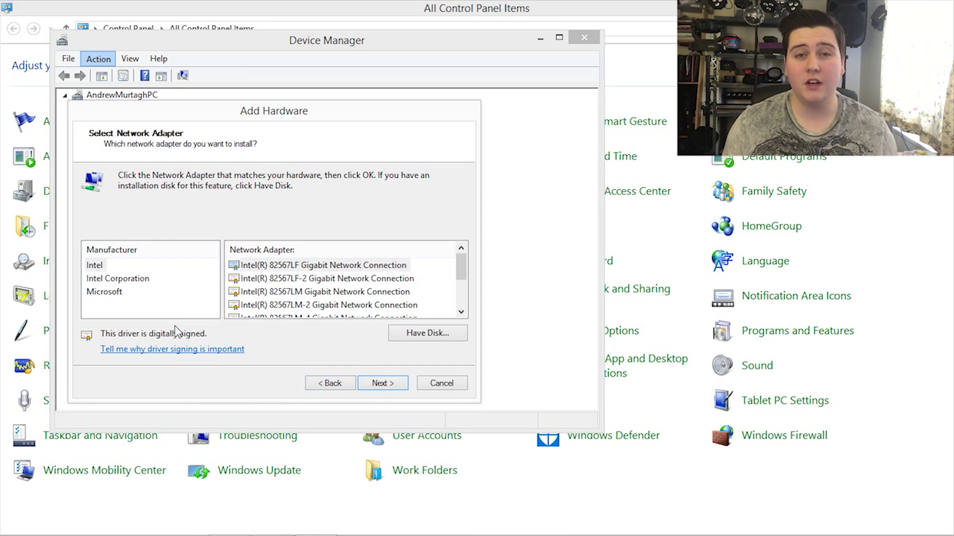
# Step: Select the Microsoft KM-TEST Loopback Adapter from the manufacturer Microsoft as the network adapter to install
pyautogui.click(102, 293)
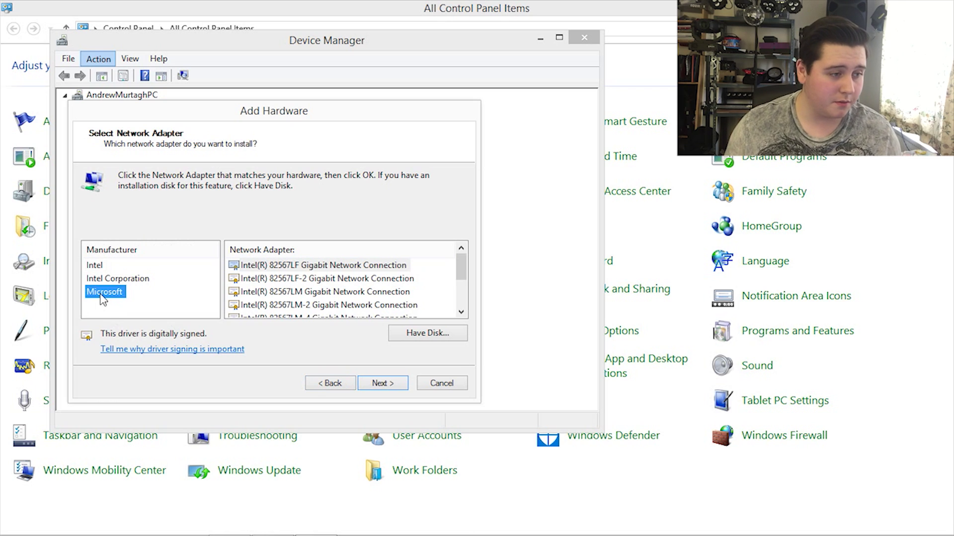
pyautogui.click(462, 314)
pyautogui.click(462, 313)
pyautogui.click(462, 314)
pyautogui.click(462, 314)
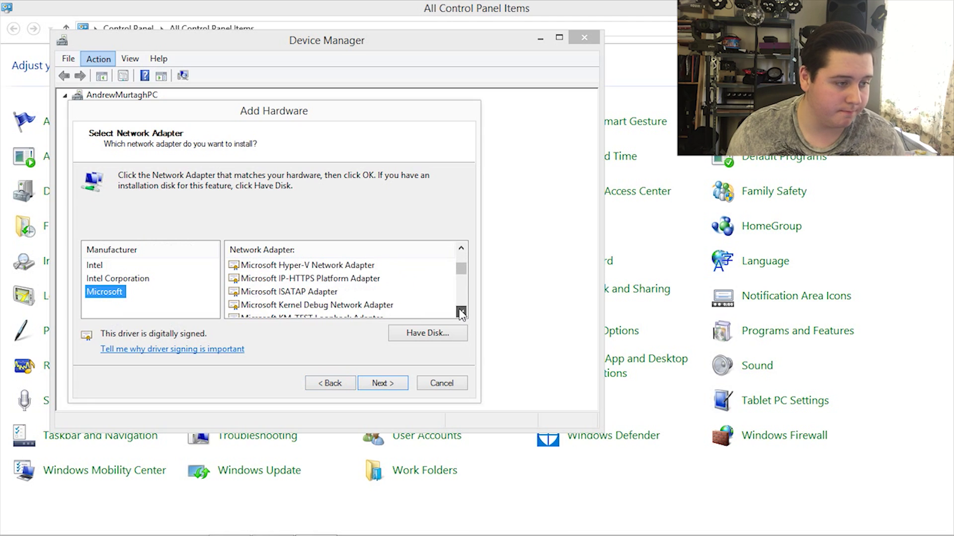
pyautogui.click(462, 314)
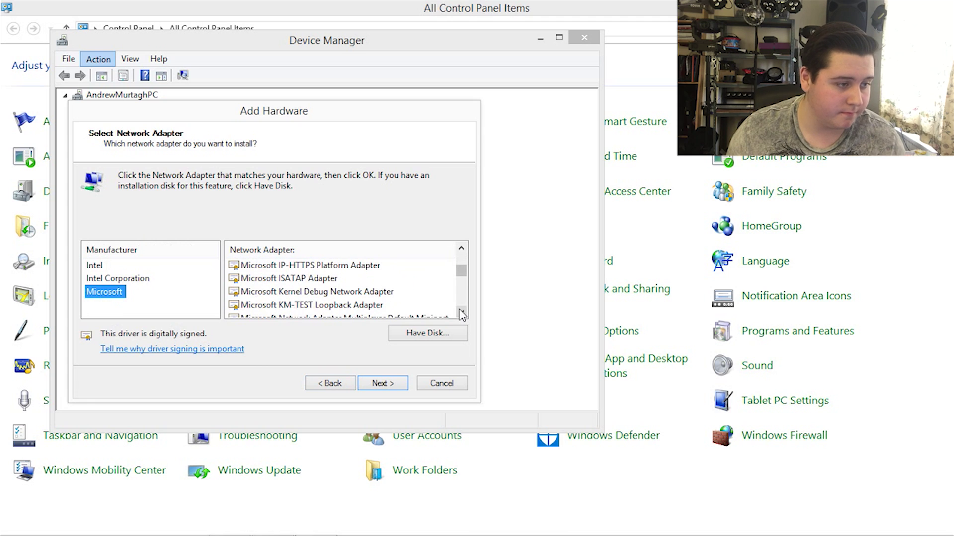
pyautogui.click(368, 305)
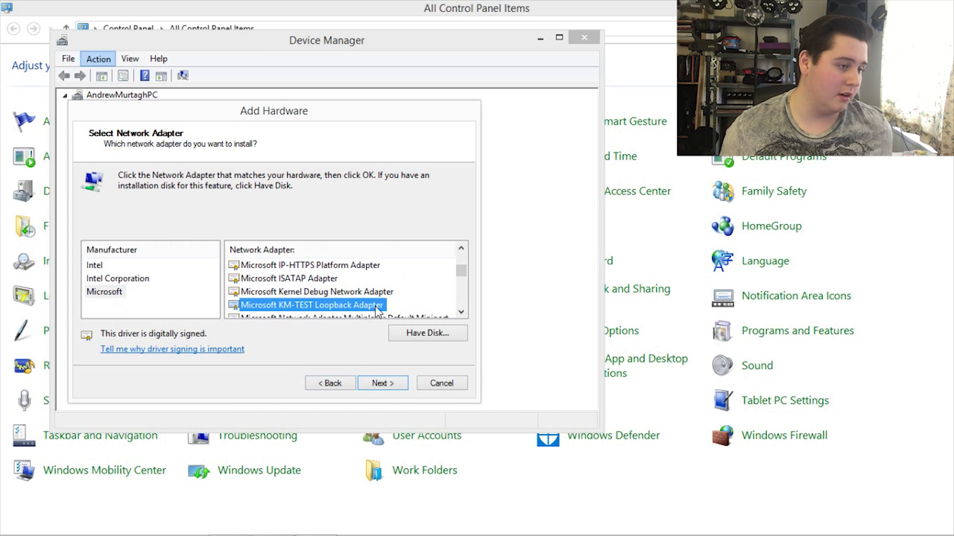
# Step: Install the selected loopback adapter, finish the wizard, and close Device Manager and Control Panel
pyautogui.click(394, 387)
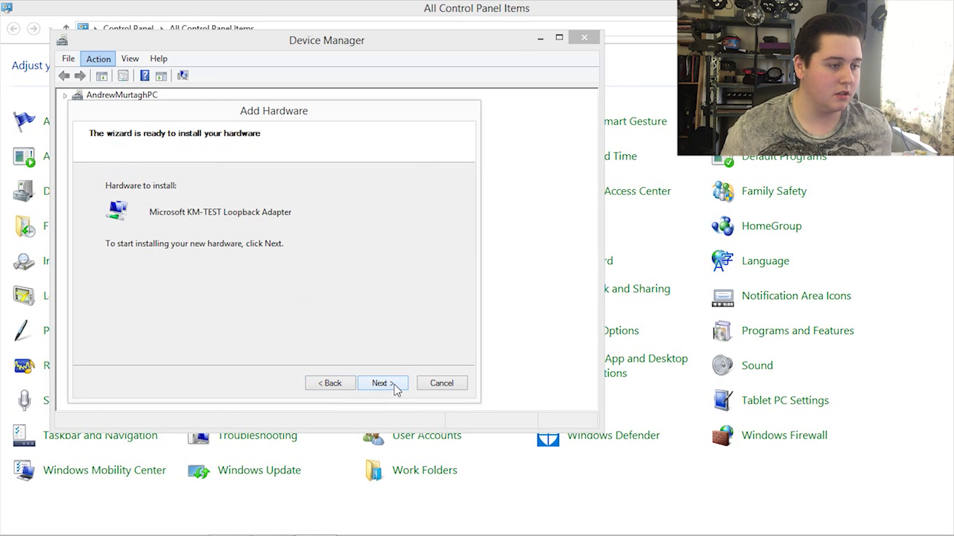
pyautogui.click(383, 383)
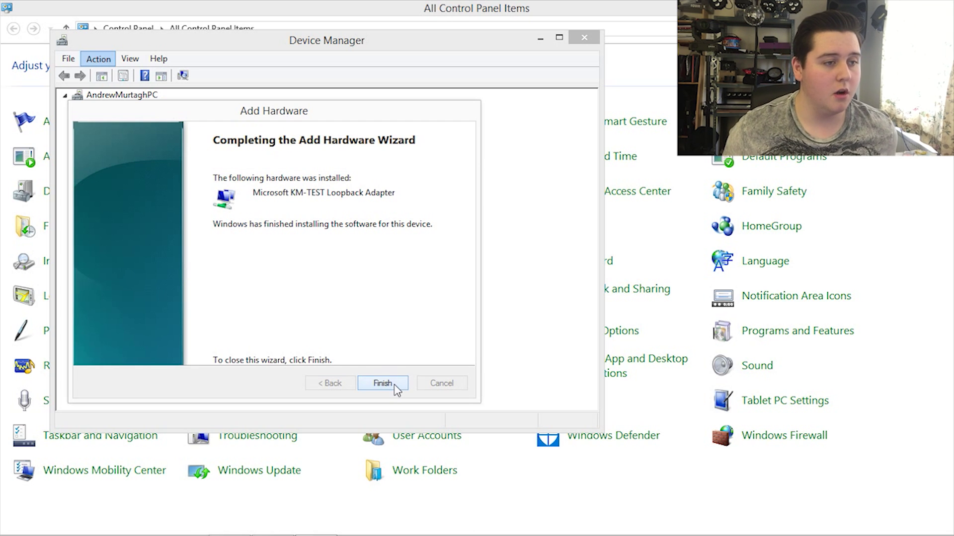
pyautogui.click(394, 388)
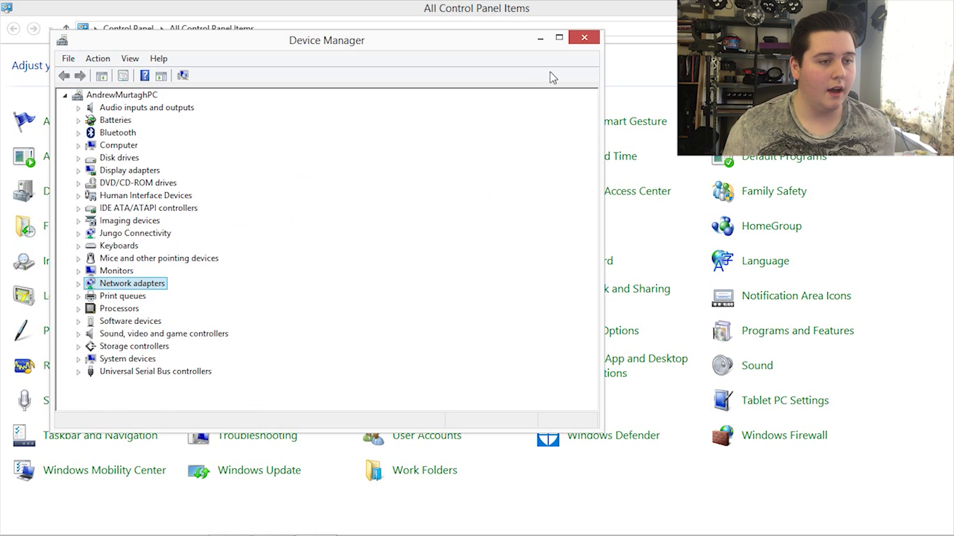
pyautogui.click(584, 38)
pyautogui.hotkey('alt', 'F4')
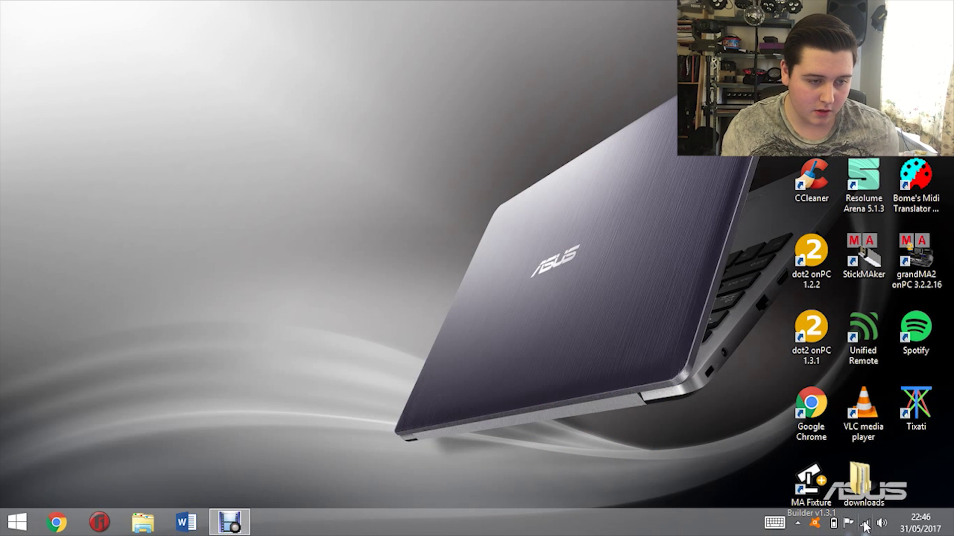
# Step: Open the properties of the Ethernet 2 connection from the Network and Sharing Center
pyautogui.rightClick(864, 526)
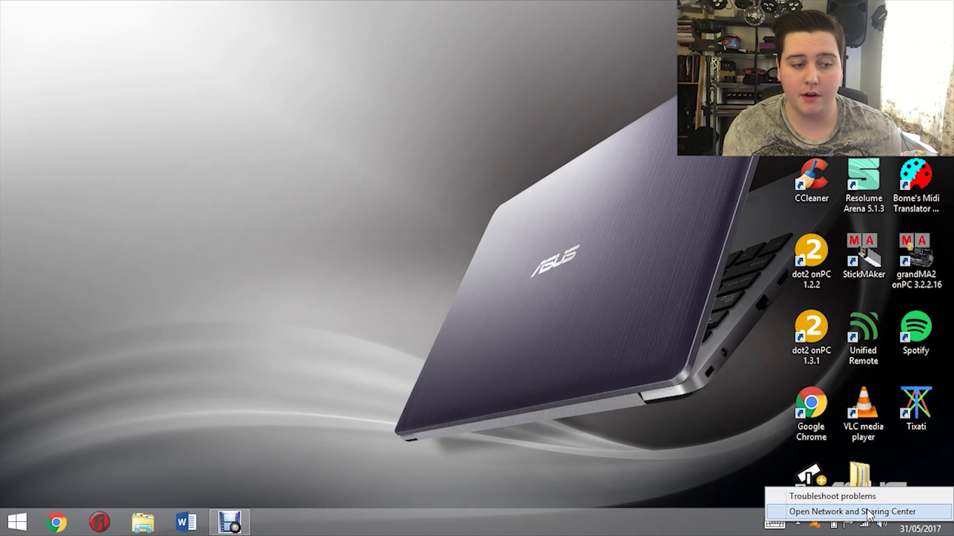
pyautogui.click(869, 512)
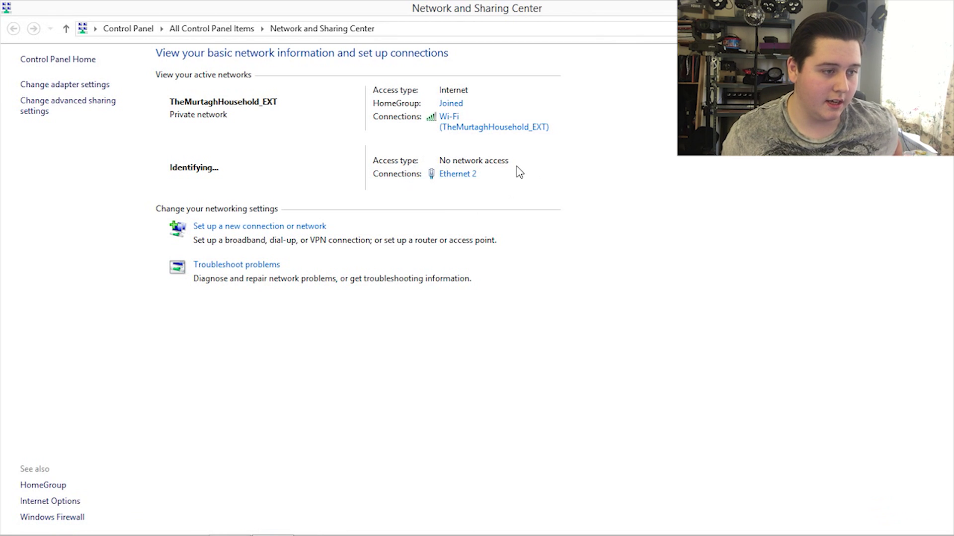
pyautogui.click(453, 183)
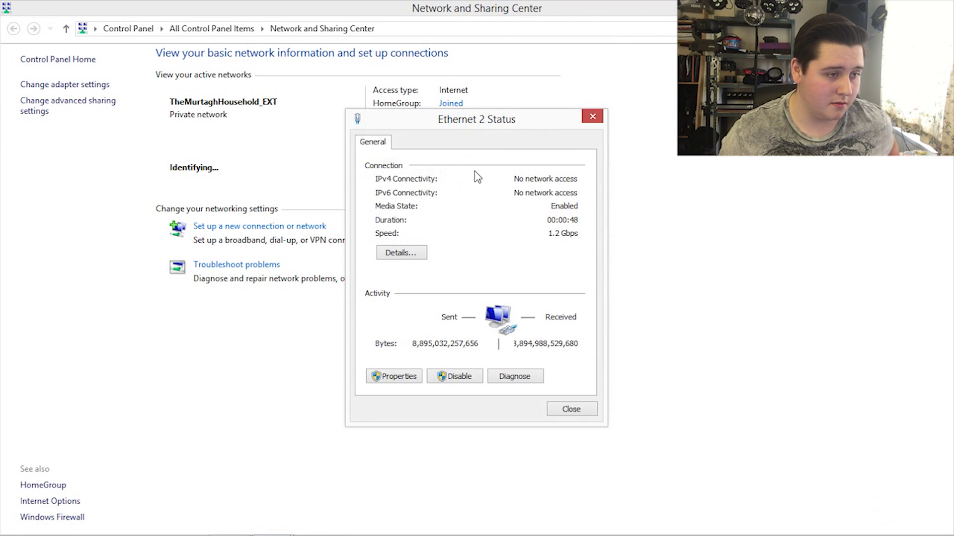
pyautogui.click(401, 379)
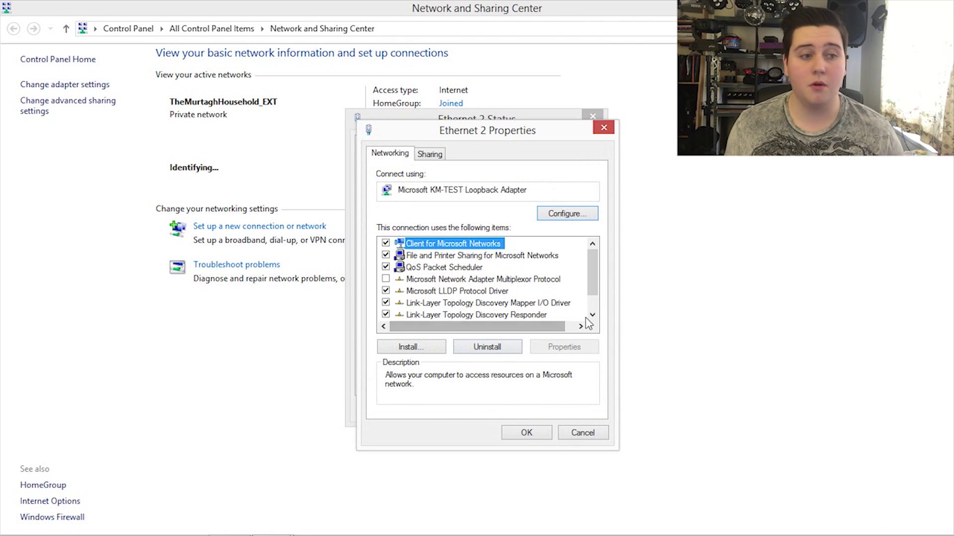
# Step: Configure Internet Protocol Version 4 for Ethernet 2 with the static IP address 2.100.100.1 and subnet mask 255.0.0.0
pyautogui.click(593, 316)
pyautogui.click(592, 316)
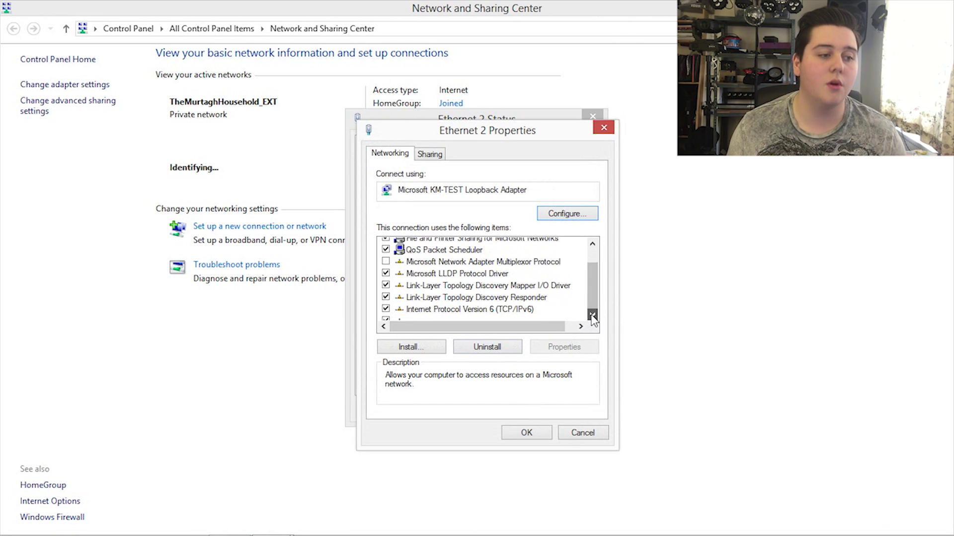
pyautogui.doubleClick(502, 312)
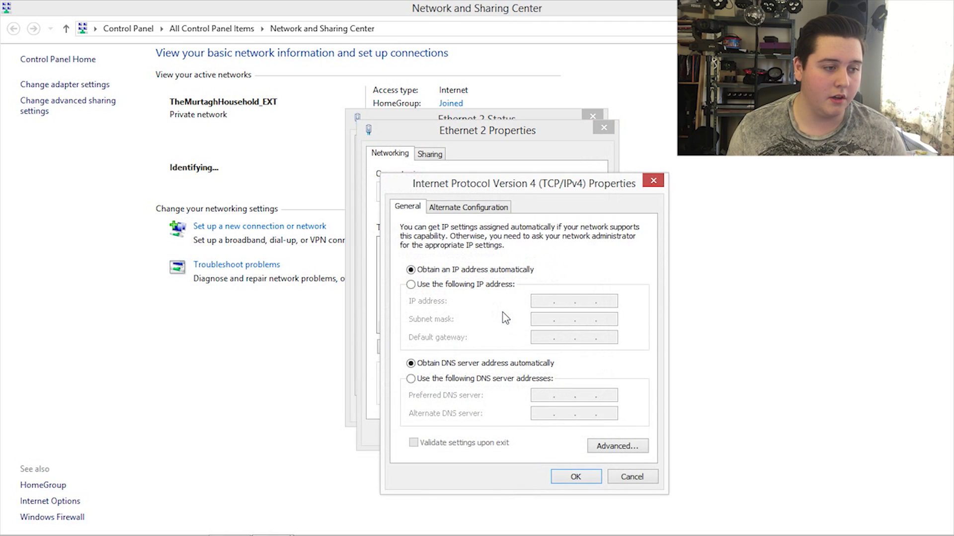
pyautogui.click(481, 286)
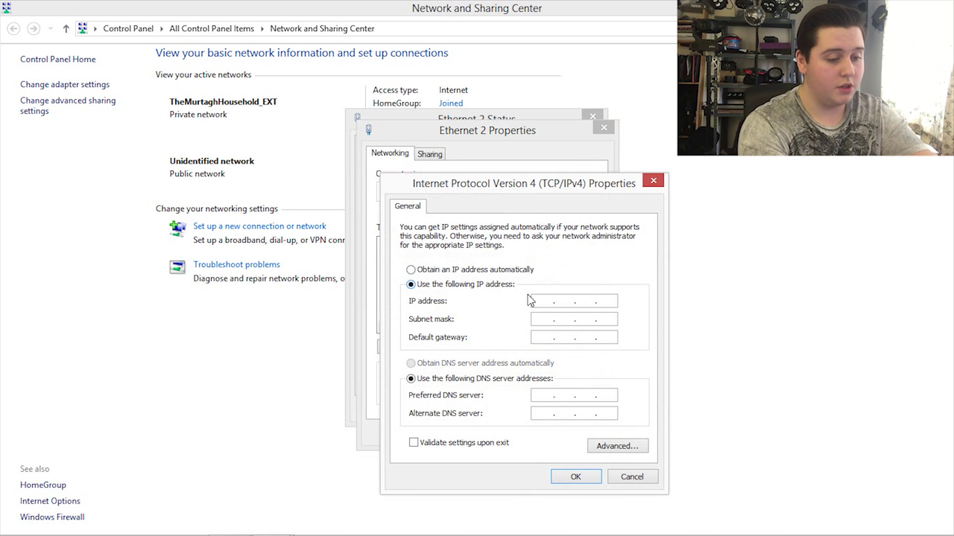
pyautogui.click(542, 302)
pyautogui.write('10.100.')
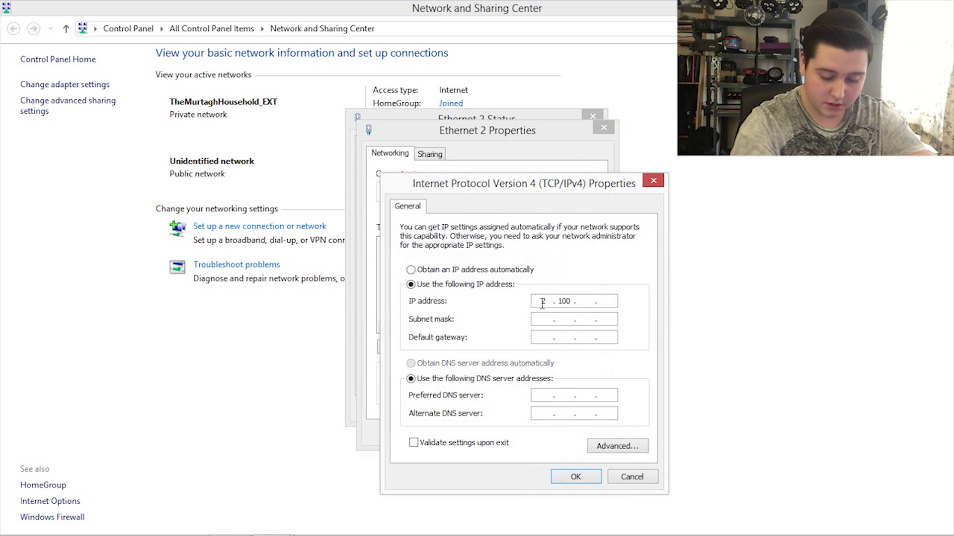
pyautogui.write('100.100')
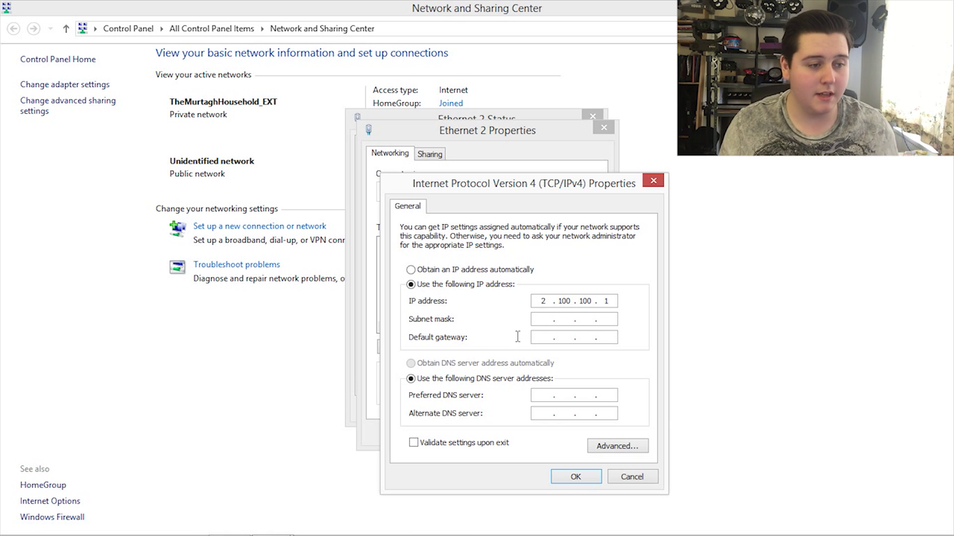
pyautogui.click(541, 321)
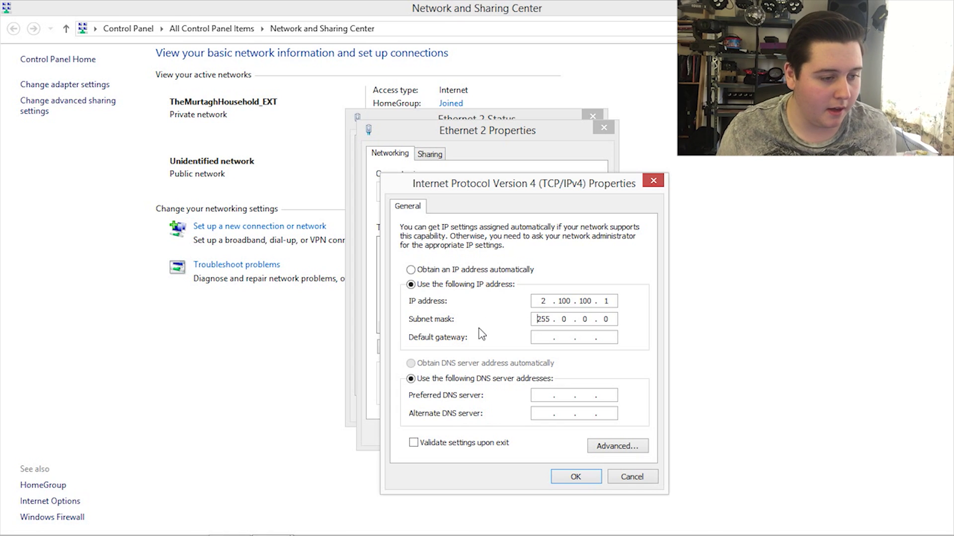
pyautogui.click(574, 479)
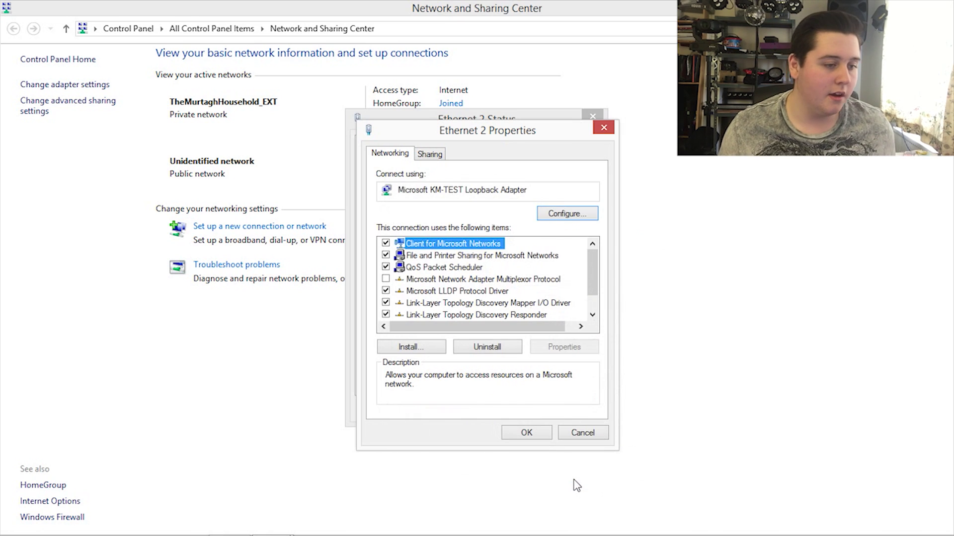
# Step: Confirm the Ethernet 2 connection properties and close its status window
pyautogui.click(539, 437)
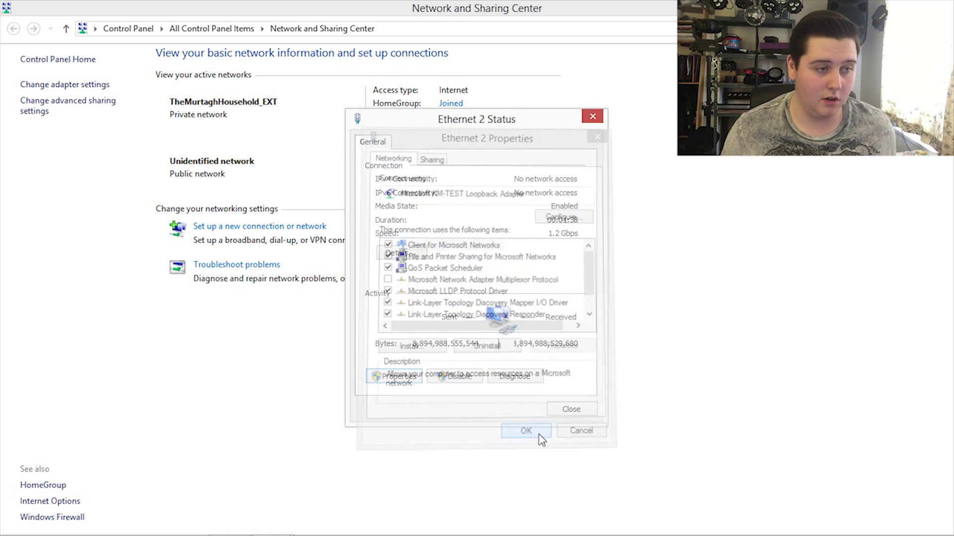
pyautogui.click(574, 403)
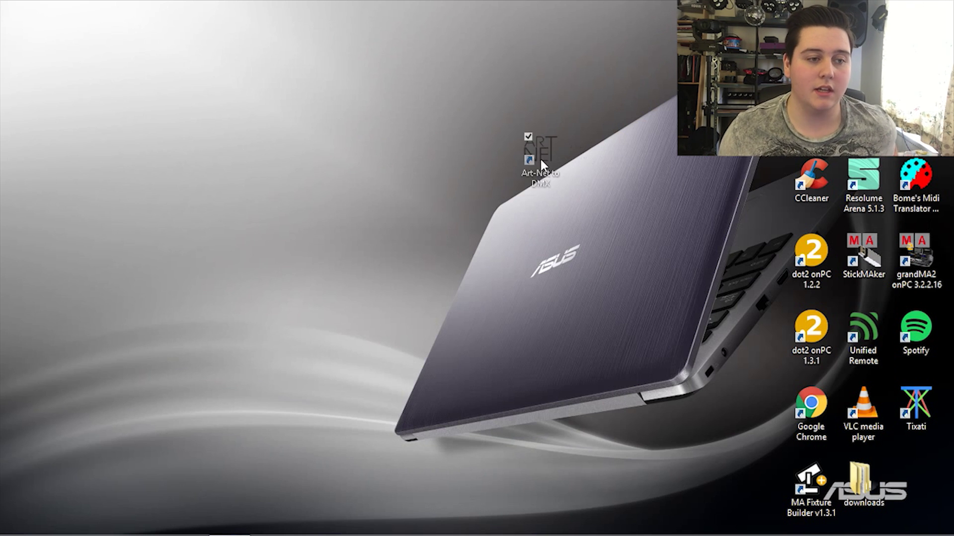
# Step: Launch Art-Net to DMX from the desktop, dismiss the startup message, and choose 2.100.100.1 as the network adapter
pyautogui.moveTo(413, 212); pyautogui.dragTo(415, 212)
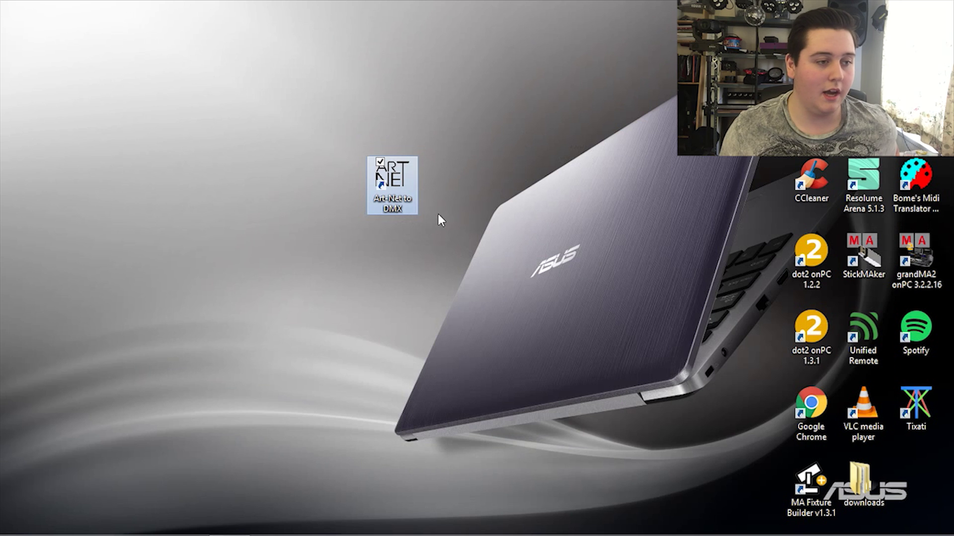
pyautogui.doubleClick(391, 192)
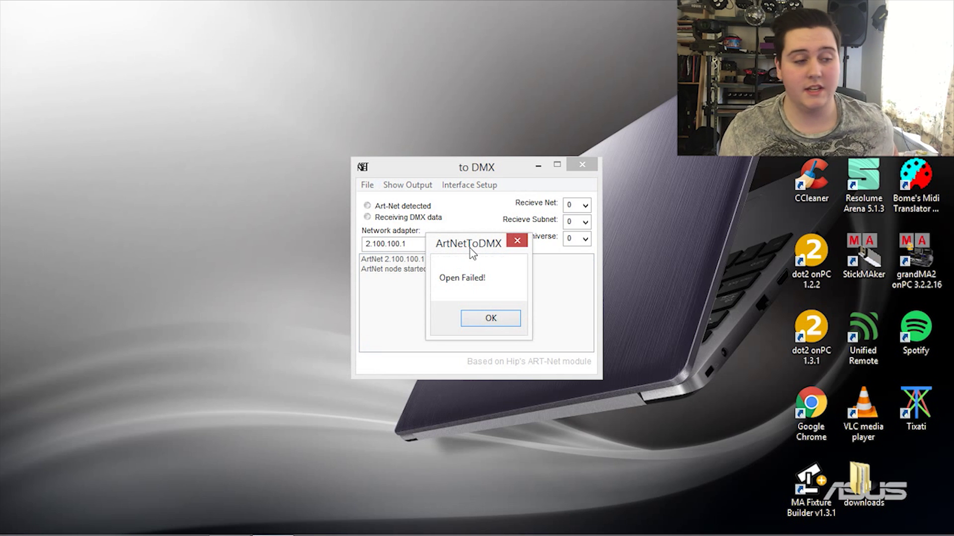
pyautogui.click(508, 326)
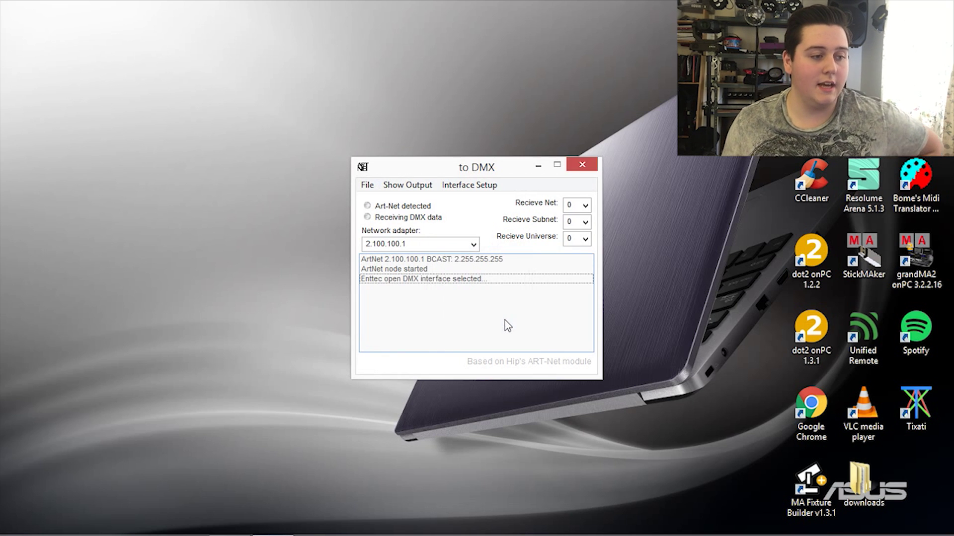
pyautogui.click(474, 244)
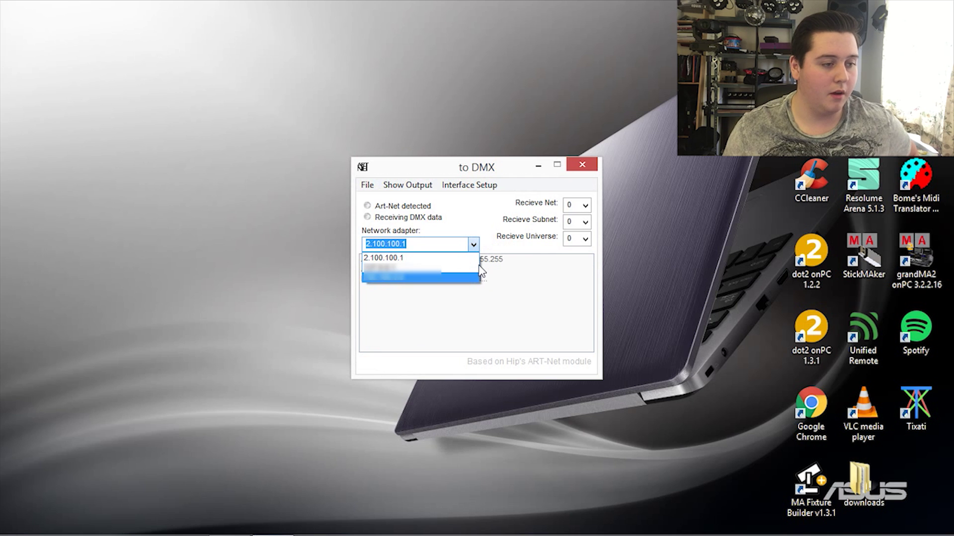
pyautogui.click(457, 258)
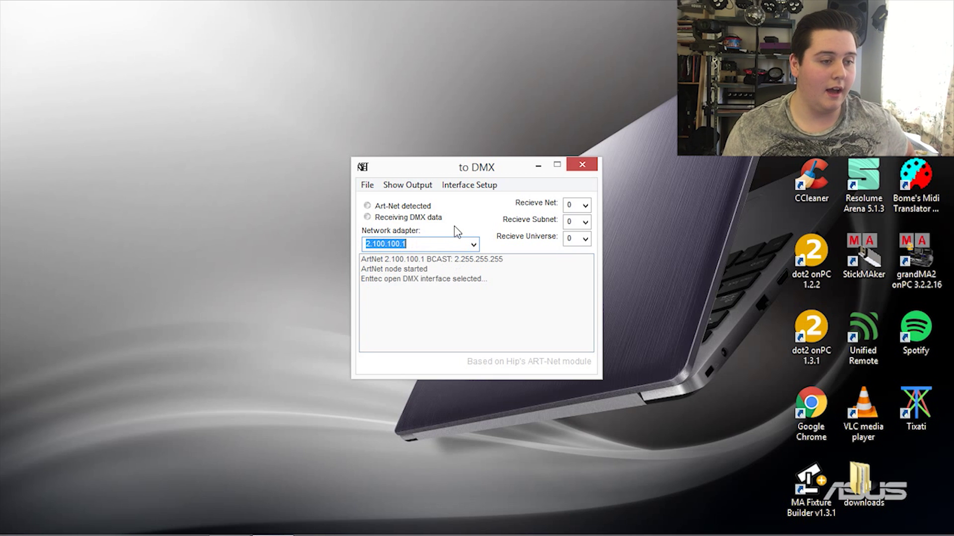
# Step: Exit and relaunch Art-Net to DMX, accepting demo mode at startup
pyautogui.click(367, 185)
pyautogui.click(362, 203)
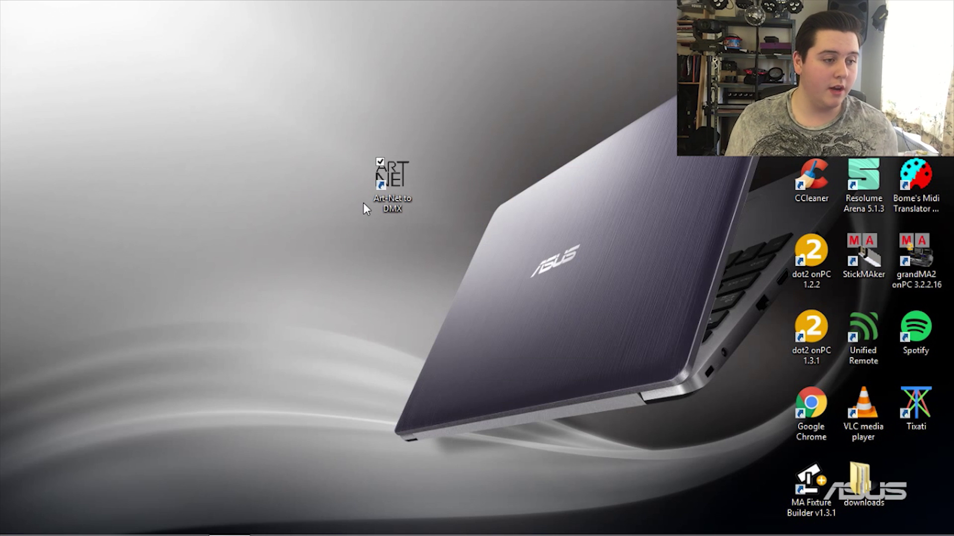
pyautogui.doubleClick(377, 198)
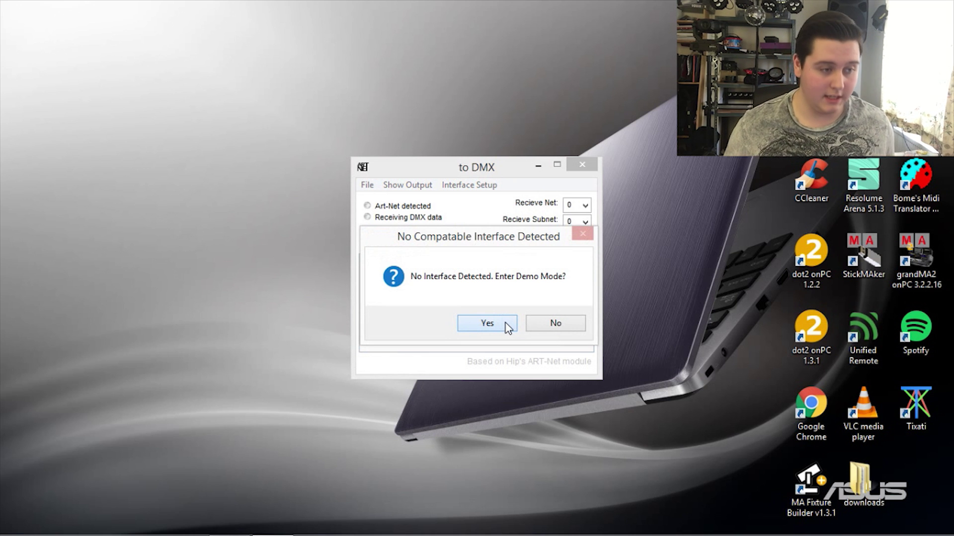
pyautogui.click(507, 328)
pyautogui.click(519, 325)
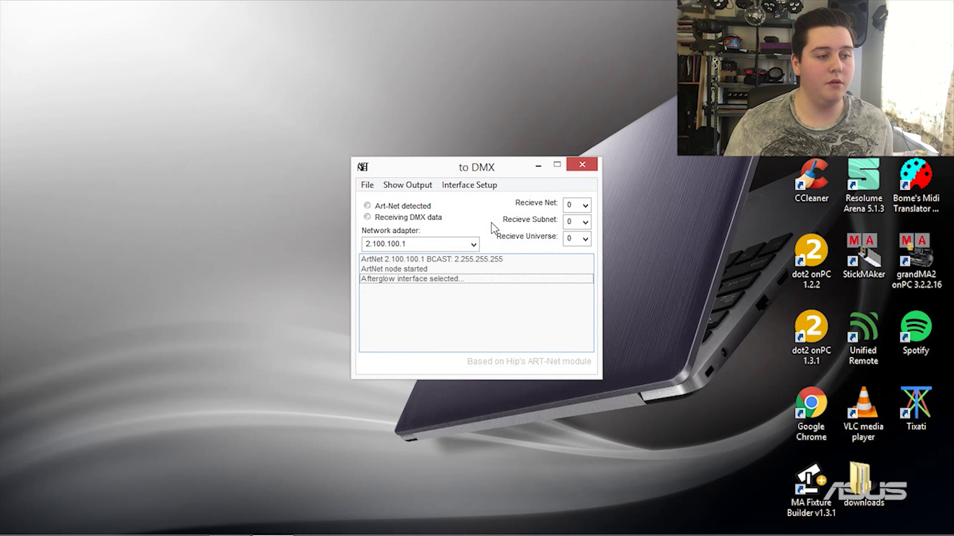
# Step: Set the DMX output interface to Enttec open DMX and save the interface setup
pyautogui.click(479, 188)
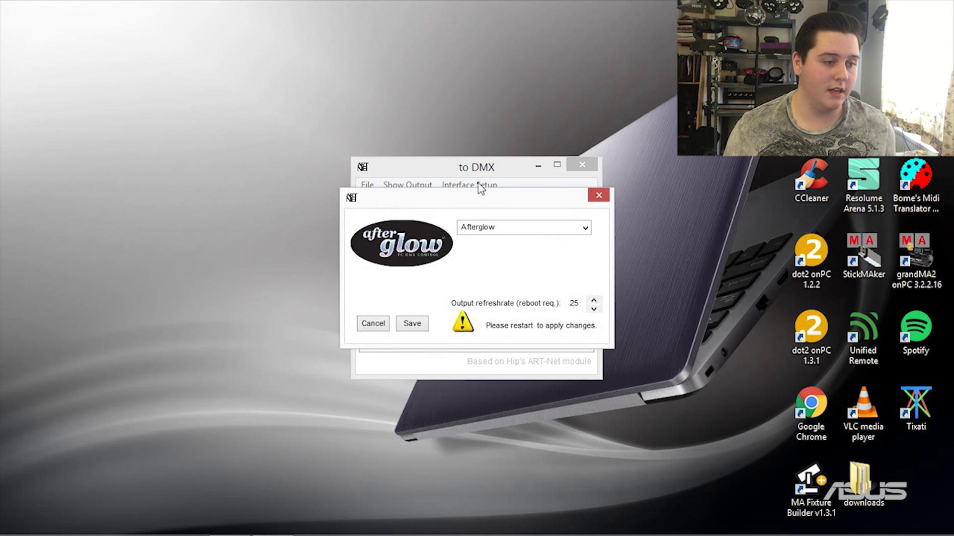
pyautogui.click(585, 228)
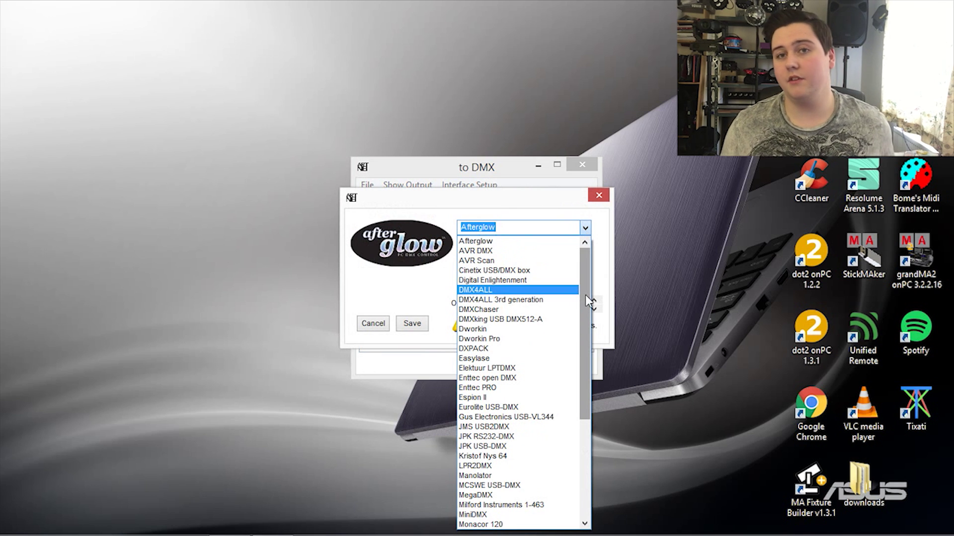
pyautogui.moveTo(585, 294); pyautogui.dragTo(580, 318)
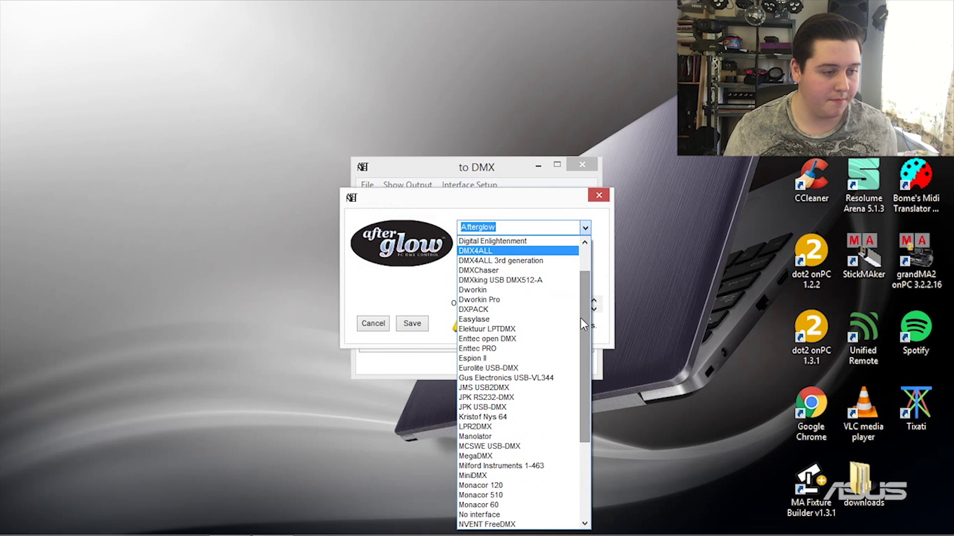
pyautogui.click(523, 340)
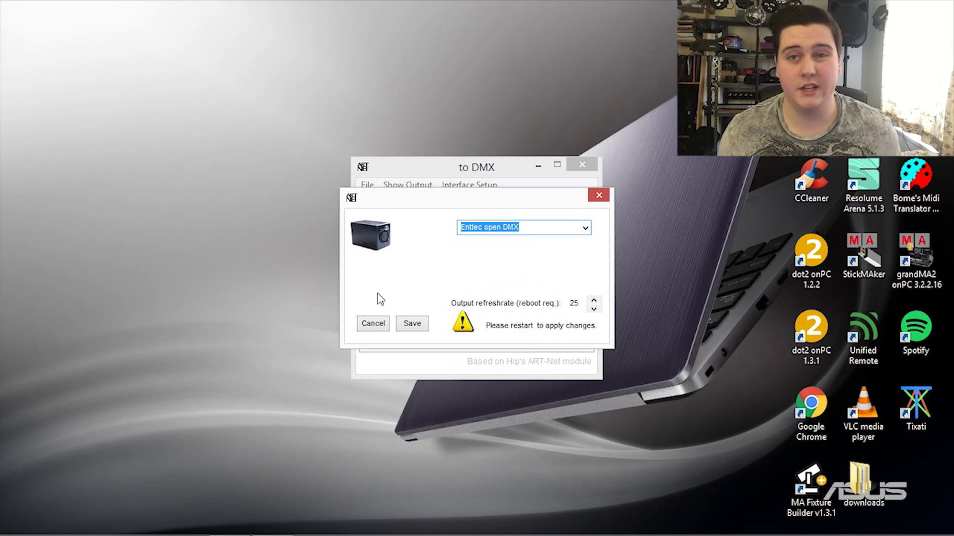
pyautogui.click(415, 326)
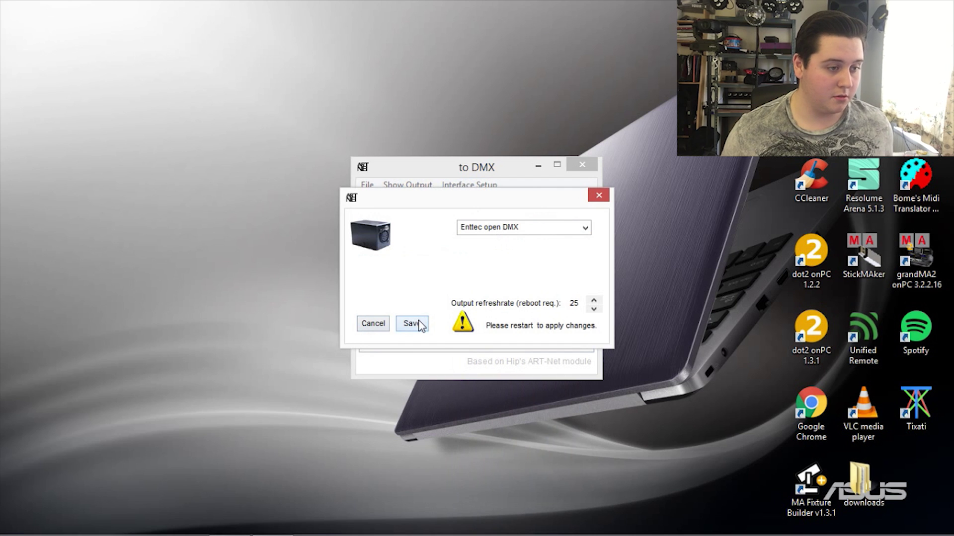
pyautogui.click(413, 324)
# Step: Restart Art-Net to DMX to apply the interface change and dismiss the driver message
pyautogui.click(367, 185)
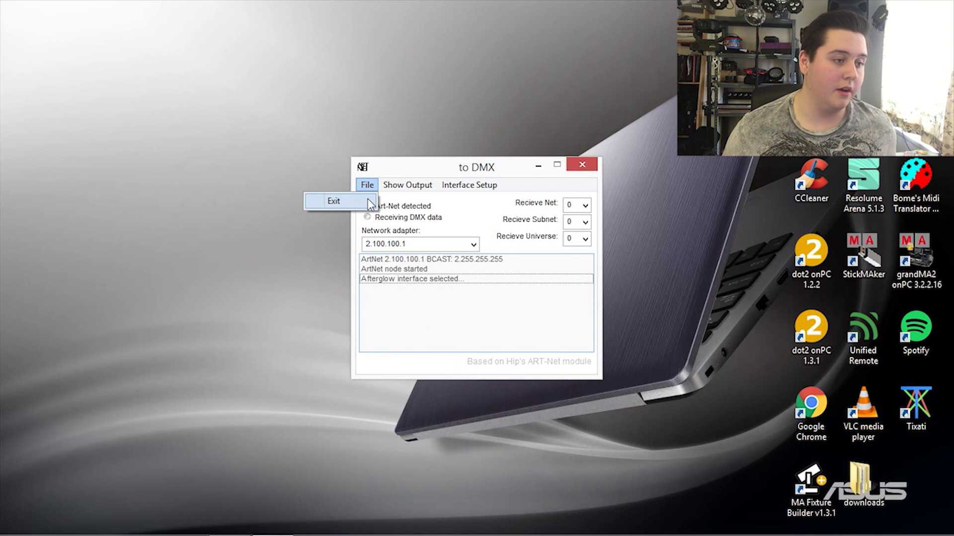
pyautogui.click(368, 202)
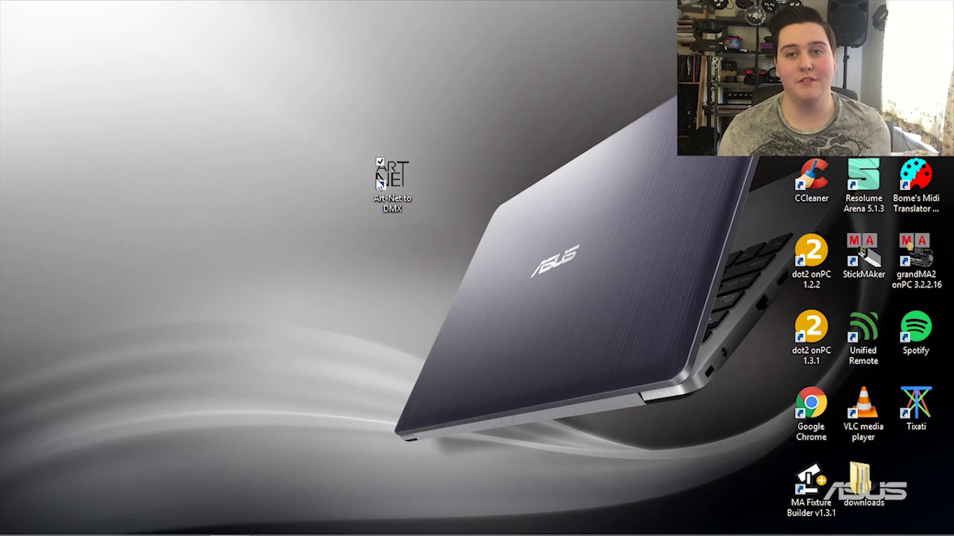
pyautogui.click(398, 184)
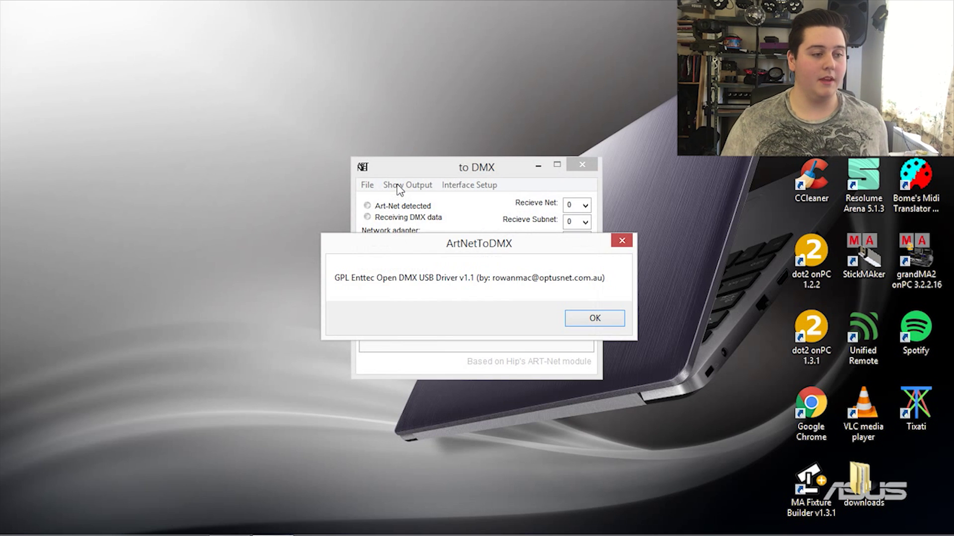
pyautogui.click(601, 319)
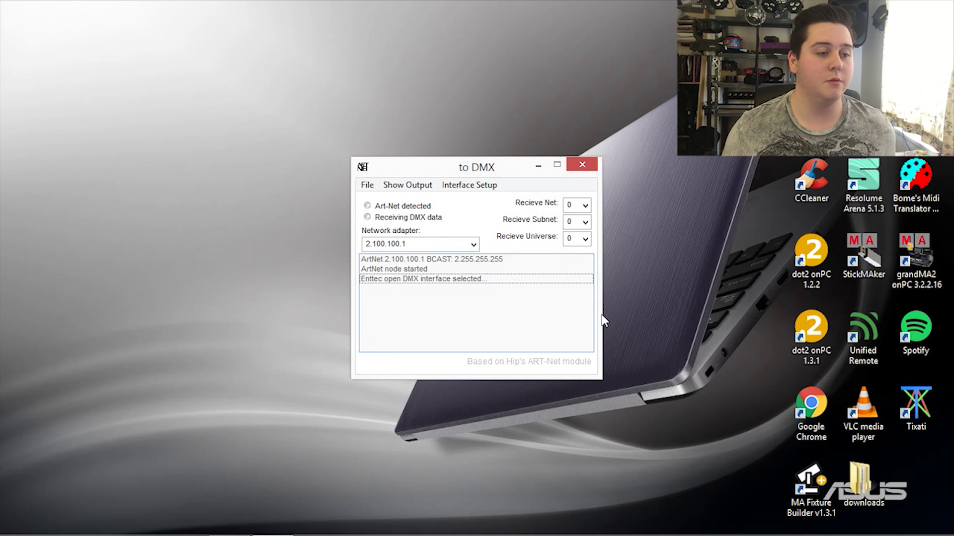
# Step: Minimize the Art-Net to DMX window and launch dot2 onPC 1.3.1 from the desktop
pyautogui.click(537, 170)
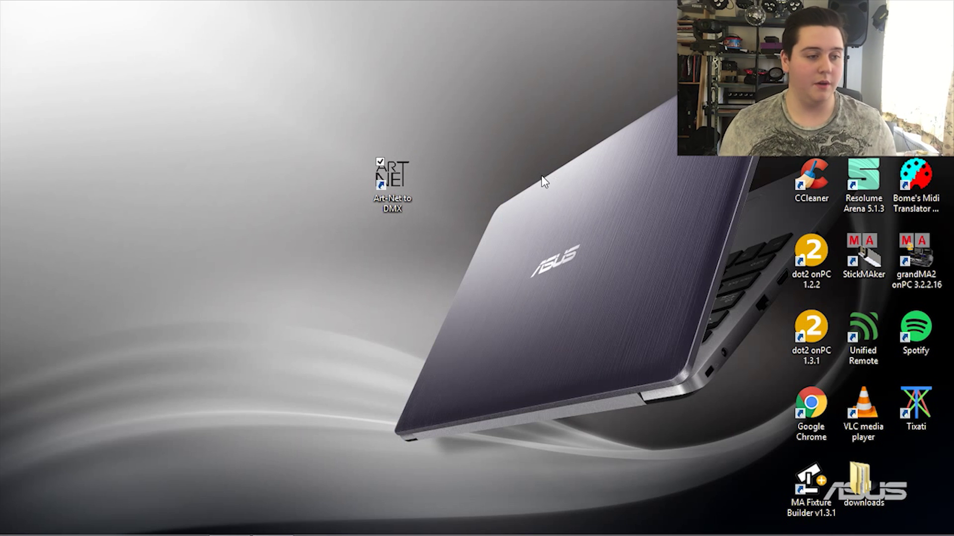
pyautogui.moveTo(809, 339); pyautogui.dragTo(490, 200)
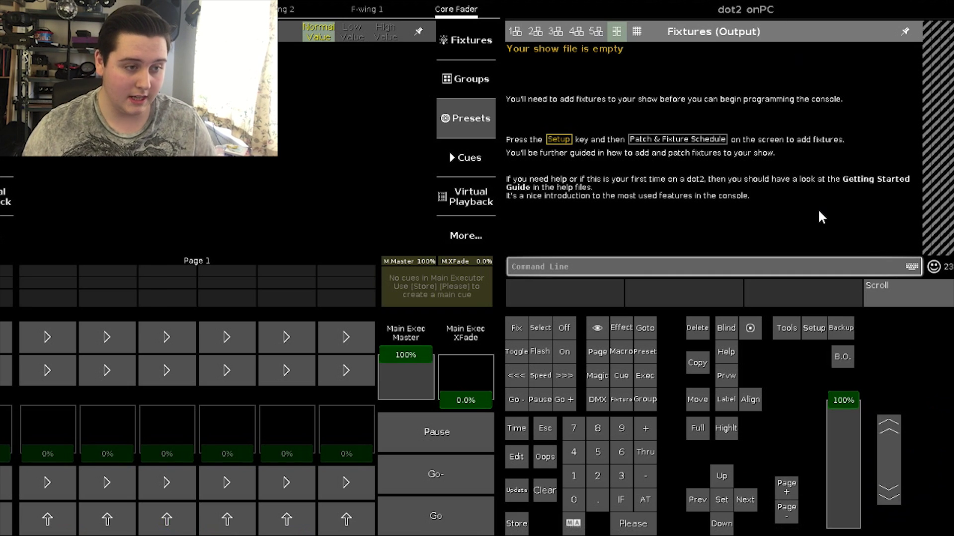
# Step: Choose Ethernet 2, the Microsoft KM-TEST Loopback Adapter, as the console's network interface in the setup
pyautogui.click(814, 328)
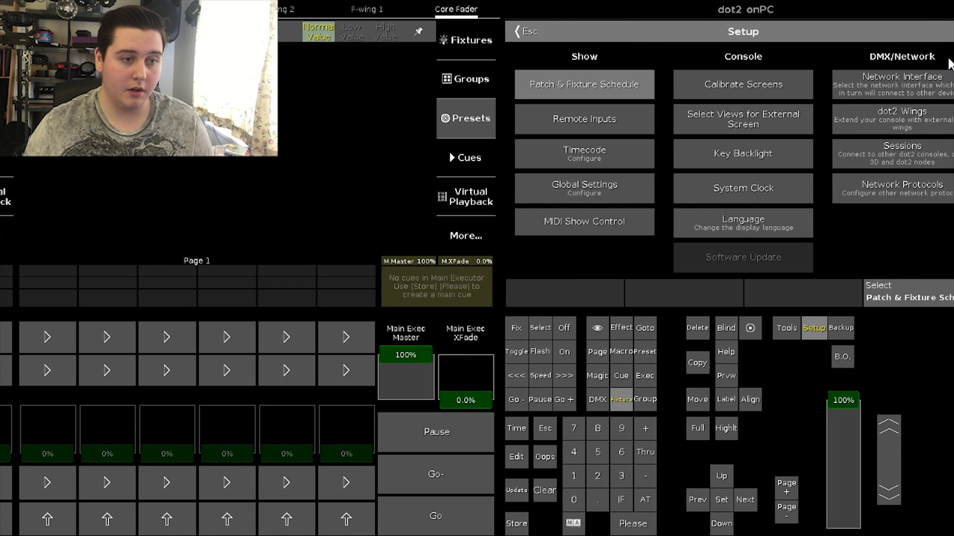
pyautogui.click(941, 78)
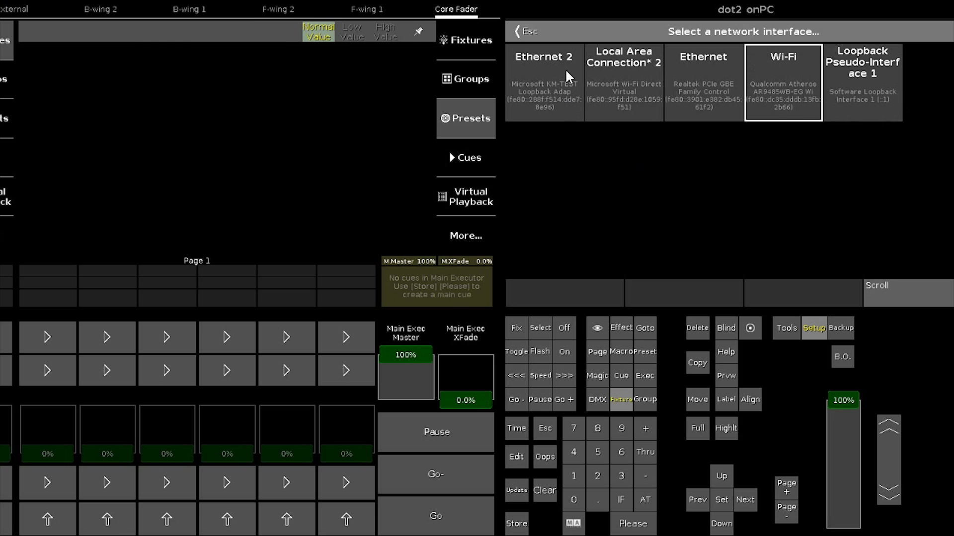
pyautogui.click(552, 61)
pyautogui.click(606, 189)
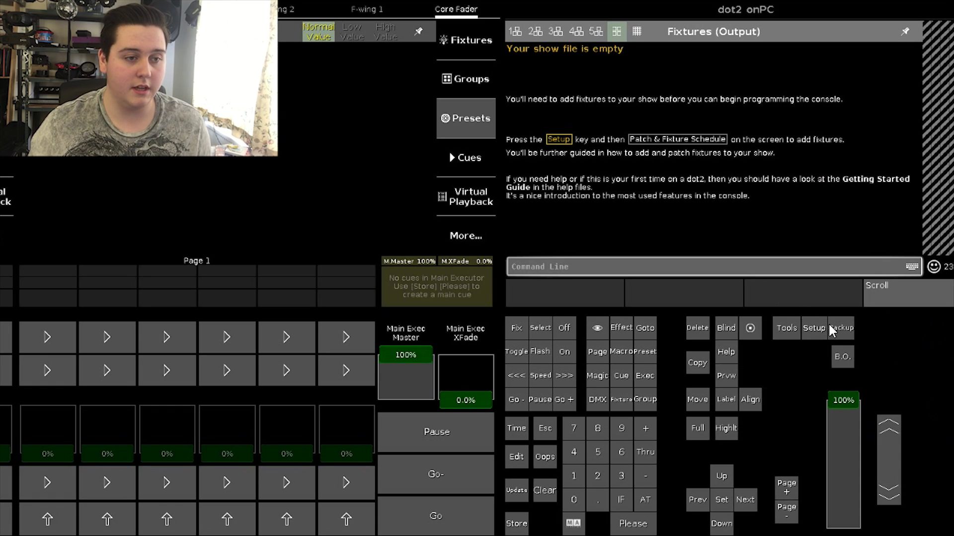
# Step: Start a new network session with session number 1 from the Sessions setup
pyautogui.click(815, 329)
pyautogui.click(893, 158)
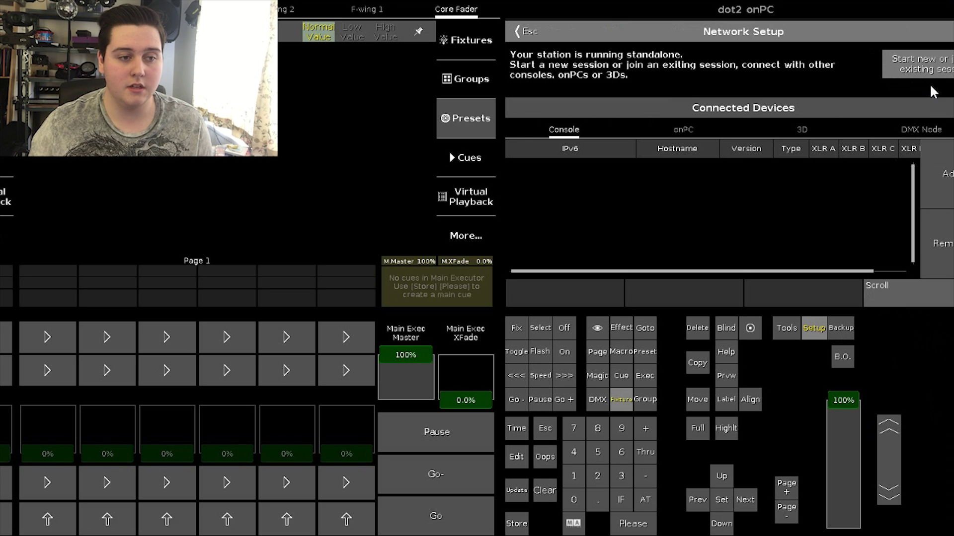
pyautogui.click(933, 69)
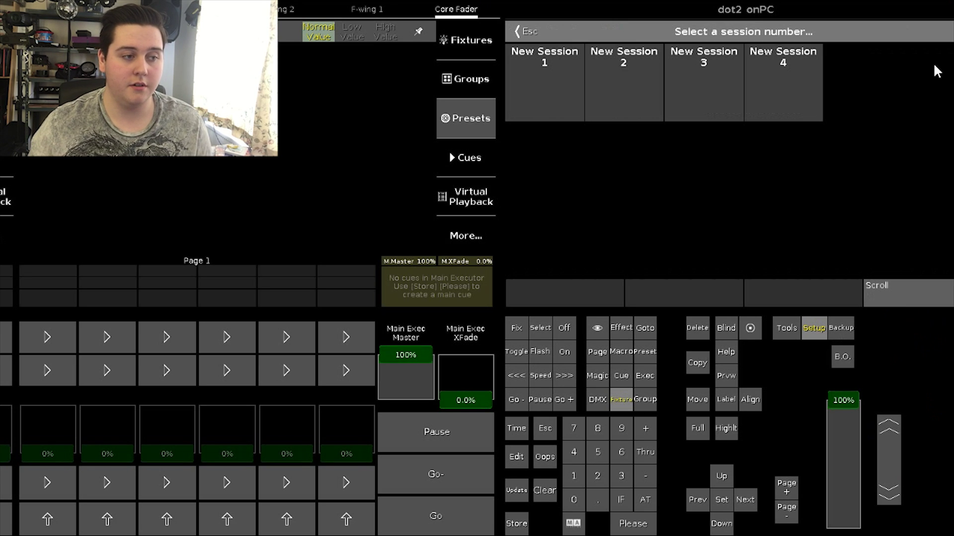
pyautogui.click(524, 84)
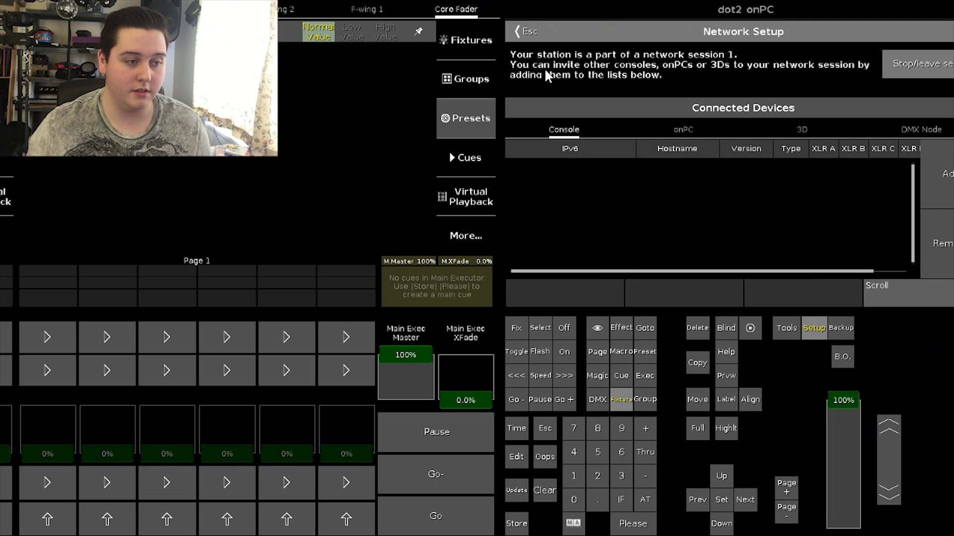
# Step: Enable the Art-Net protocol in the Network Protocols configuration and return to the setup overview
pyautogui.click(527, 31)
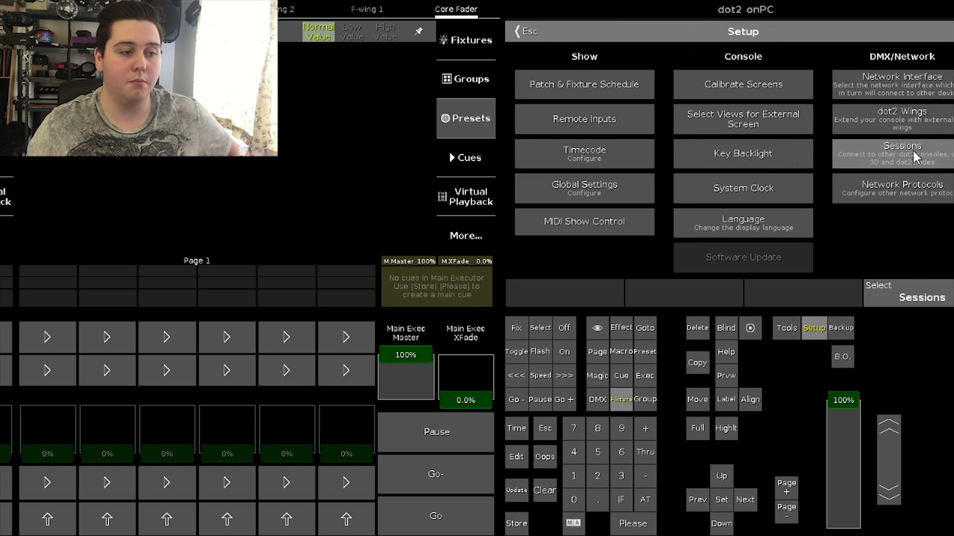
pyautogui.click(901, 188)
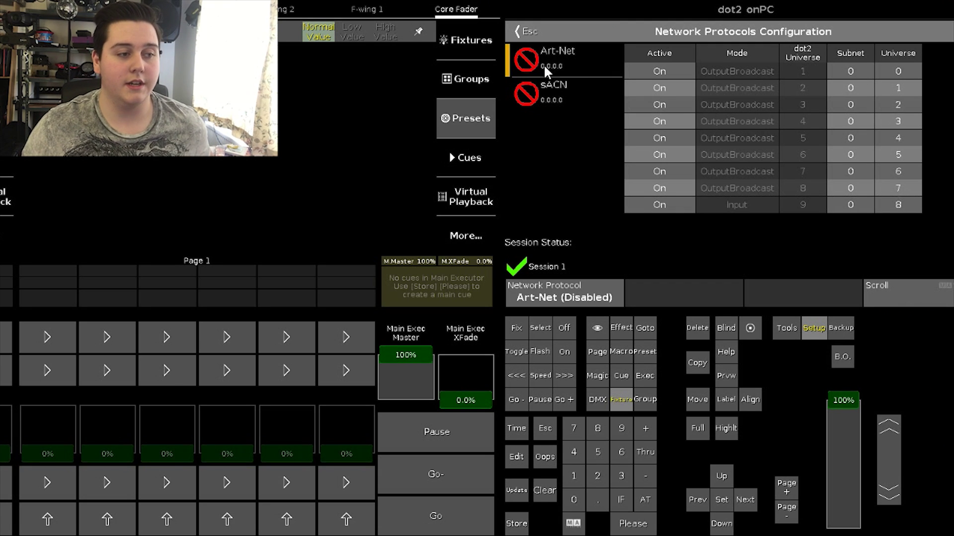
pyautogui.click(526, 61)
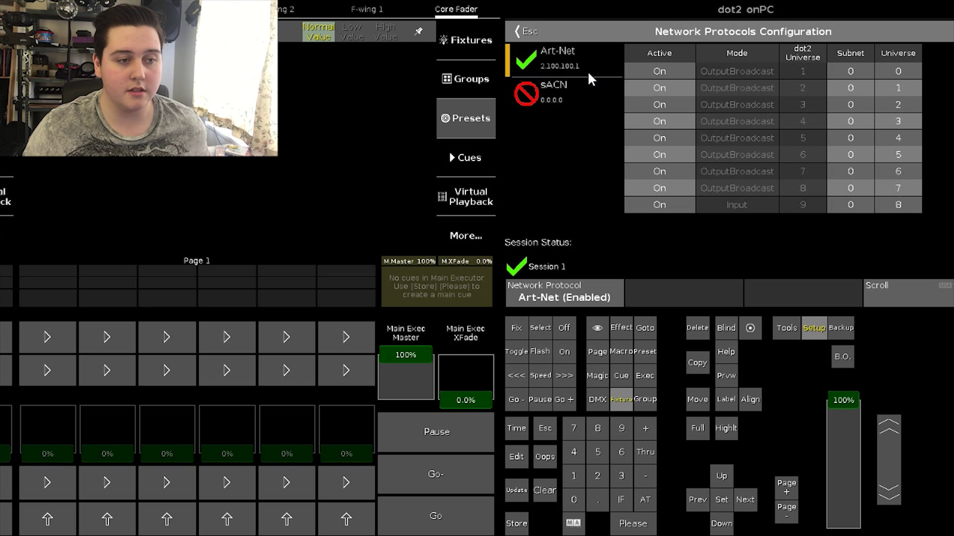
pyautogui.click(527, 32)
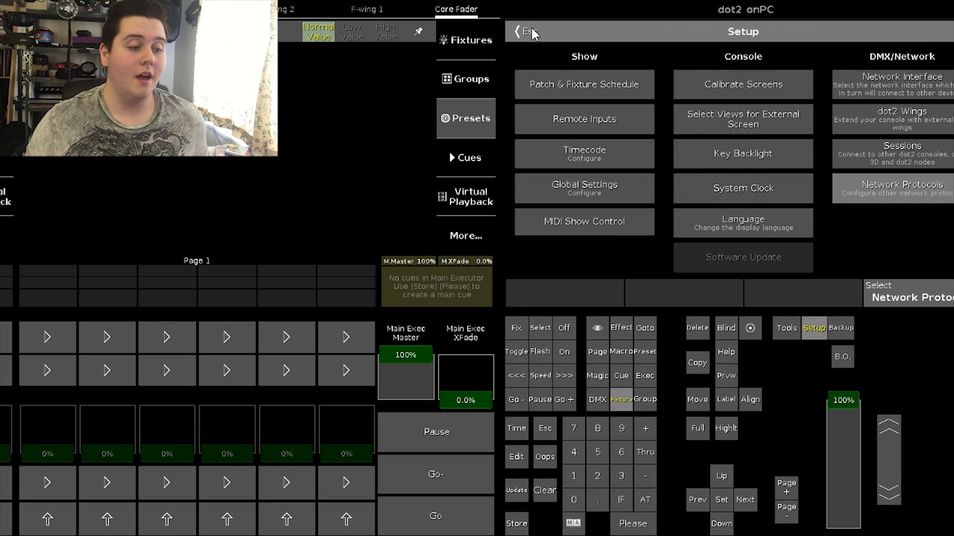
# Step: Switch to Art-Net to DMX to check its Art-Net reception status, and return to dot2 onPC
pyautogui.hotkey('alt', 'Tab')
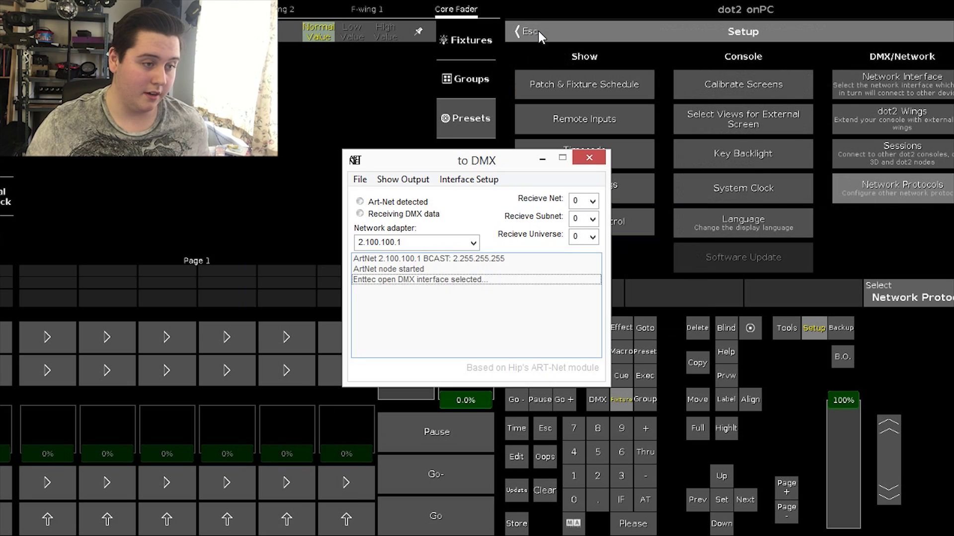
pyautogui.click(871, 260)
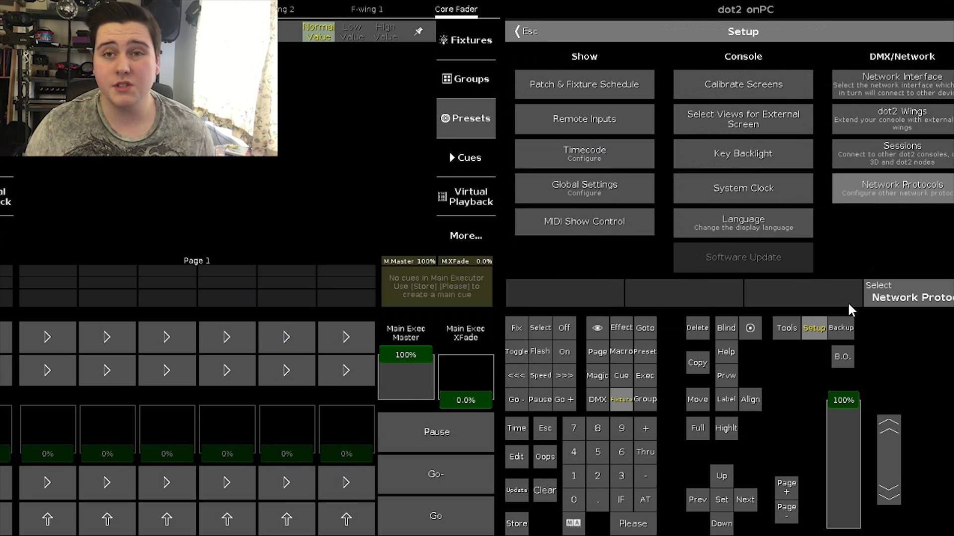
# Step: Add 10 fixtures of type 2 Dimmer 00 with IDs from 1, patched from address 1.1, and finish the patch to return to the fixtures view
pyautogui.click(628, 84)
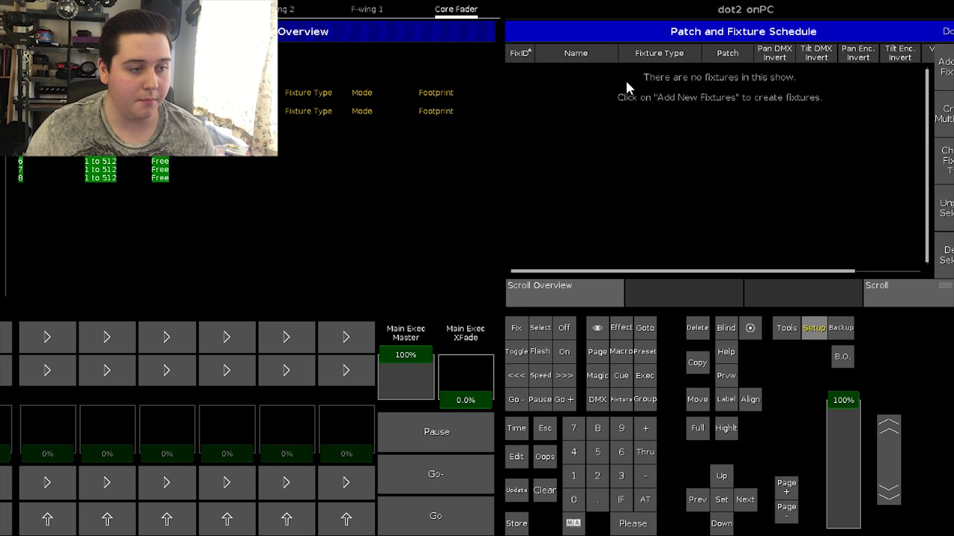
pyautogui.click(945, 70)
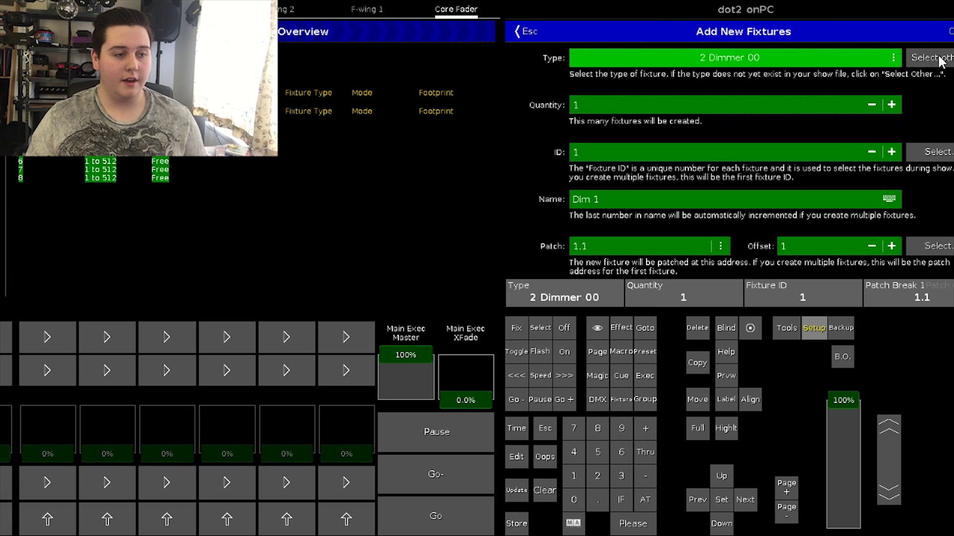
pyautogui.click(801, 103)
pyautogui.write('100')
pyautogui.press('Return')
pyautogui.click(780, 104)
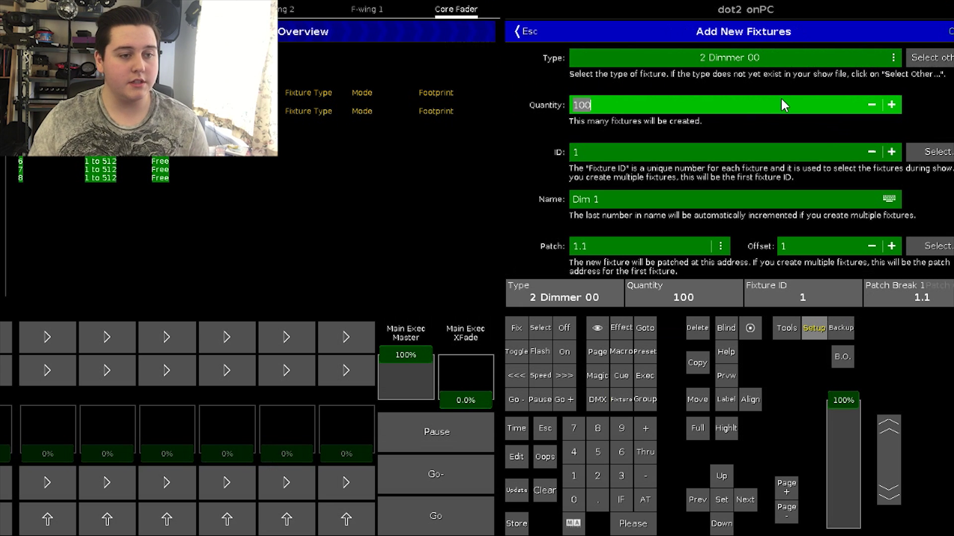
pyautogui.write('10')
pyautogui.click(951, 32)
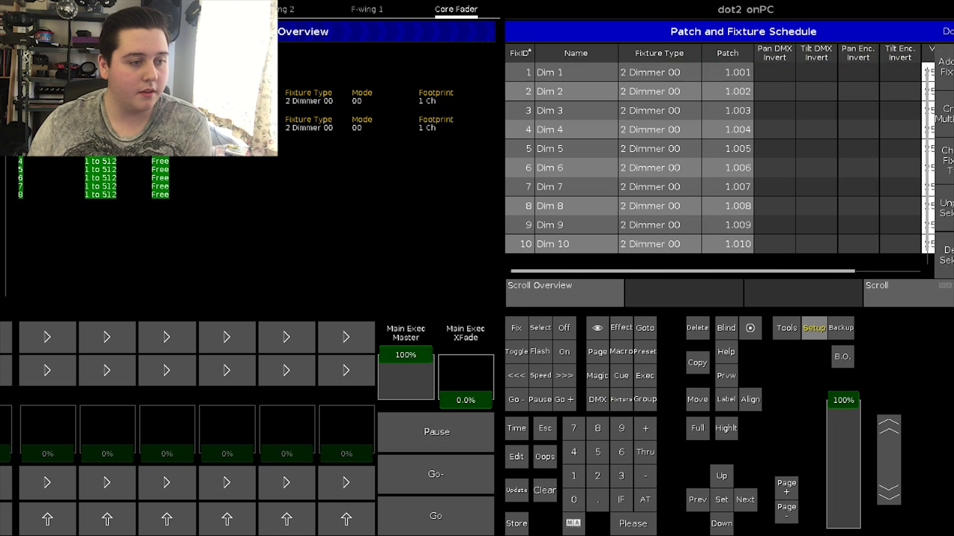
pyautogui.click(952, 31)
pyautogui.click(905, 162)
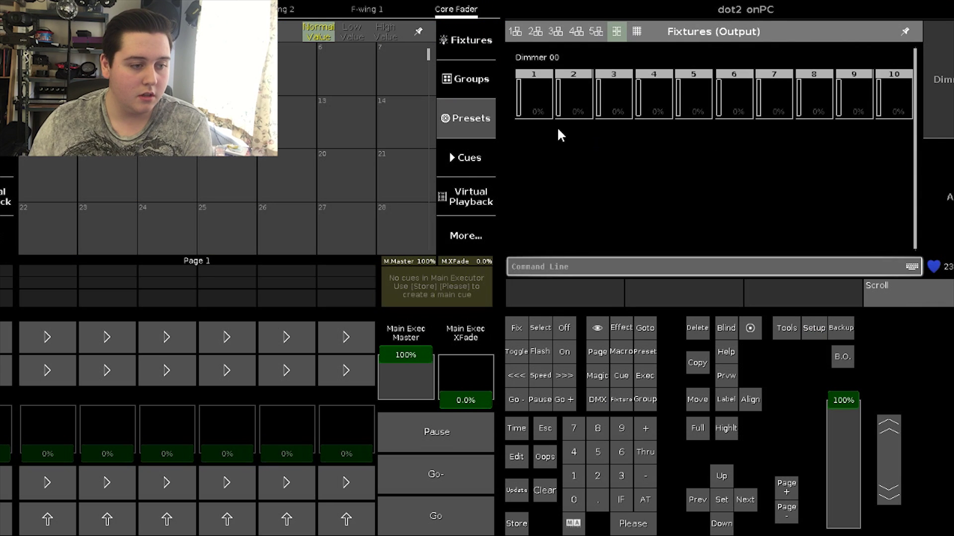
# Step: Apply the Soft Dimmer effect to fixtures 1 to 10, view their output, and switch to Art-Net to DMX to check its DMX data reception
pyautogui.moveTo(556, 127); pyautogui.dragTo(909, 97)
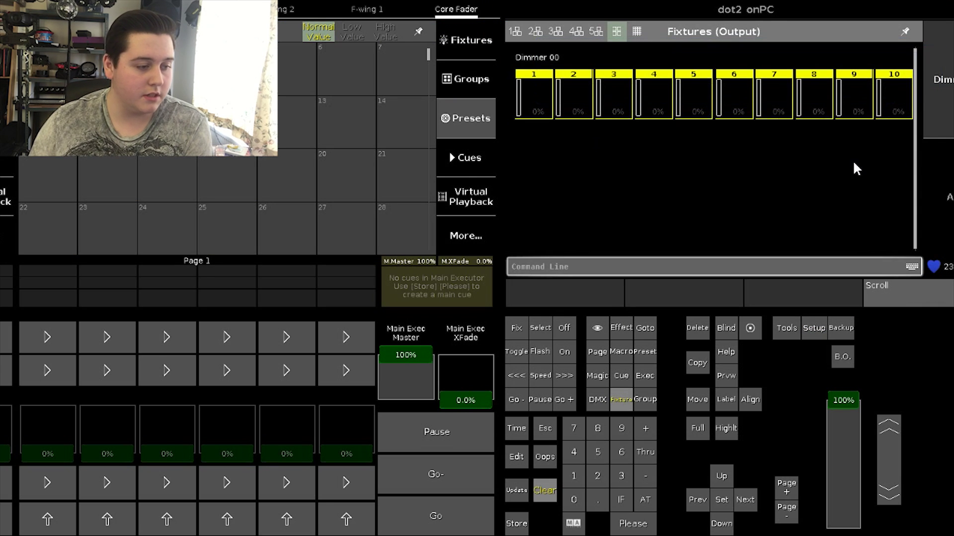
pyautogui.click(619, 331)
pyautogui.click(664, 86)
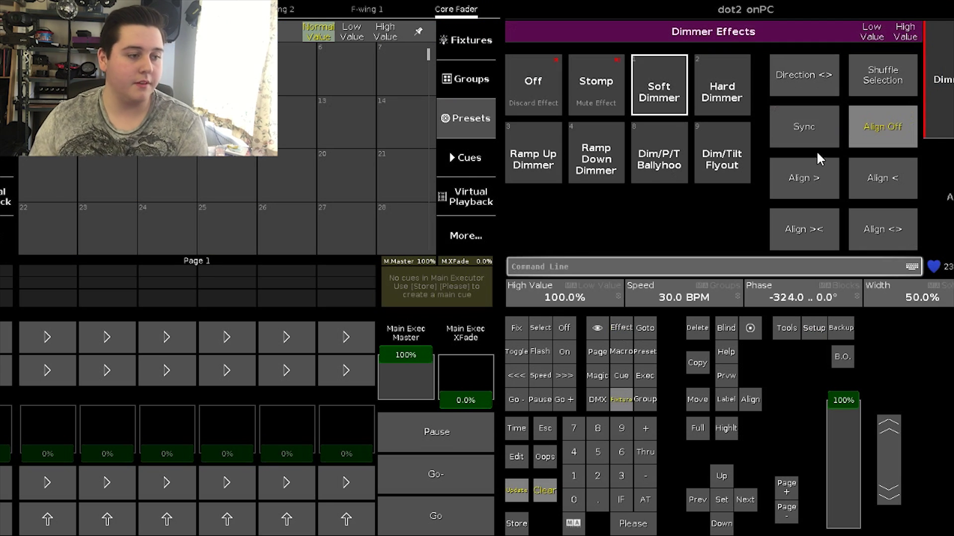
pyautogui.click(621, 398)
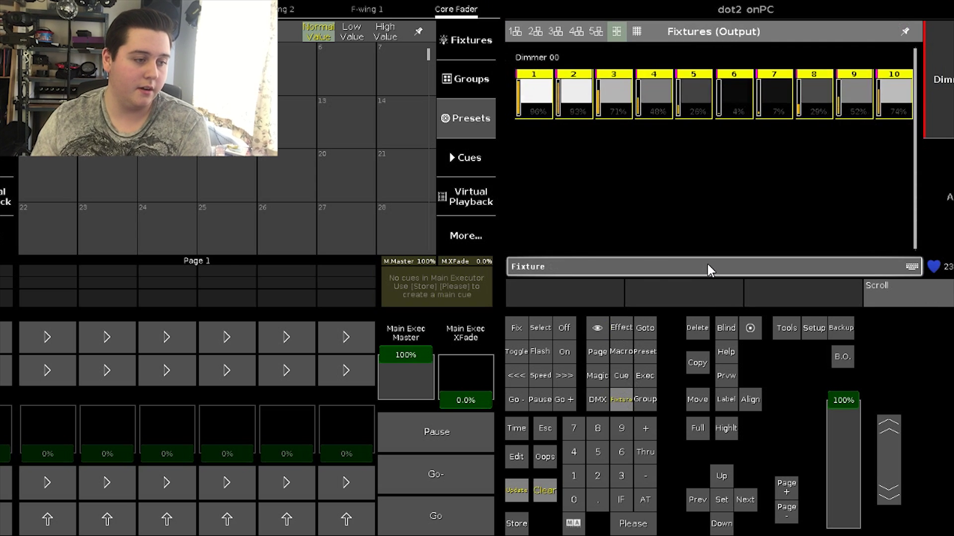
pyautogui.hotkey('alt', 'Tab')
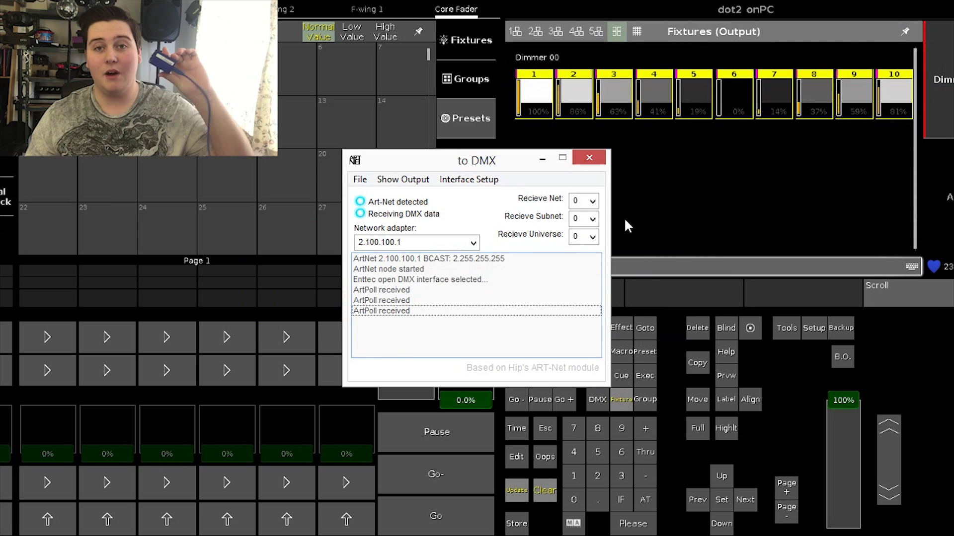